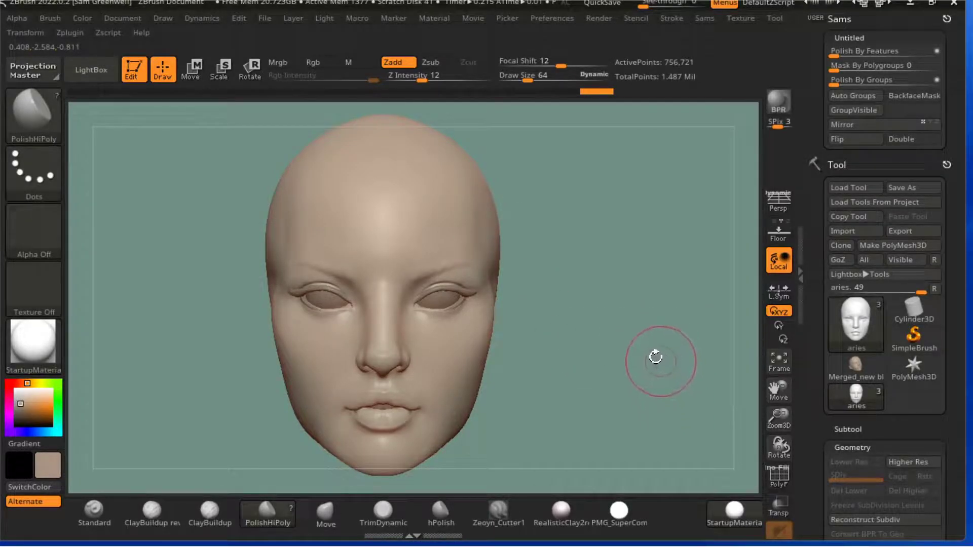
- Insert a sphere over the ear area of the head's side using the IMM Primitives brush, Insert Sphere shape, at Z Intensity 44
{"action": "mouse_move", "coordinate": [657, 395]}
{"action": "left_mouse_down"}
{"action": "mouse_move", "coordinate": [615, 391]}
{"action": "mouse_move", "coordinate": [621, 374]}
{"action": "mouse_move", "coordinate": [602, 373]}
{"action": "mouse_move", "coordinate": [641, 380]}
{"action": "mouse_move", "coordinate": [617, 368]}
{"action": "left_mouse_up"}
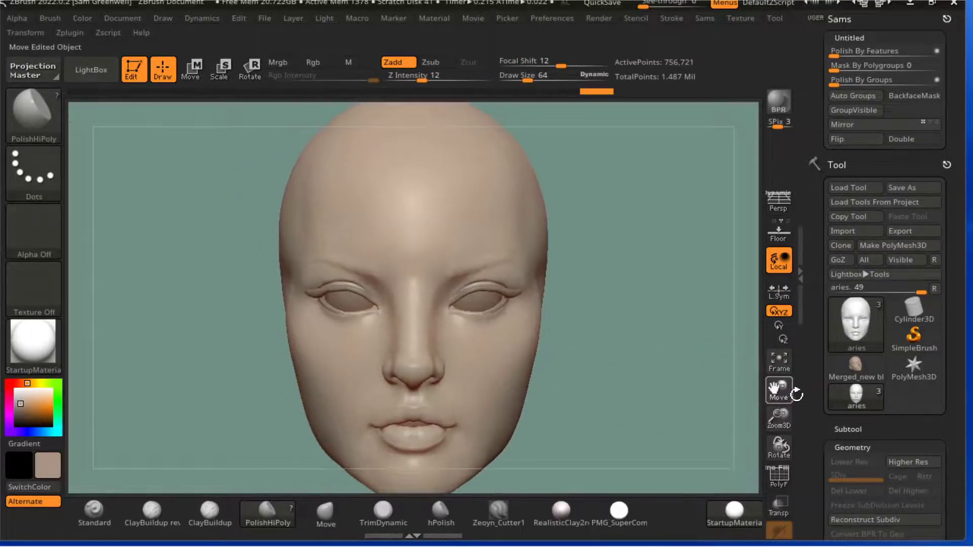
{"action": "mouse_move", "coordinate": [739, 390]}
{"action": "left_mouse_down"}
{"action": "mouse_move", "coordinate": [549, 385]}
{"action": "mouse_move", "coordinate": [637, 380]}
{"action": "mouse_move", "coordinate": [617, 365]}
{"action": "left_mouse_up"}
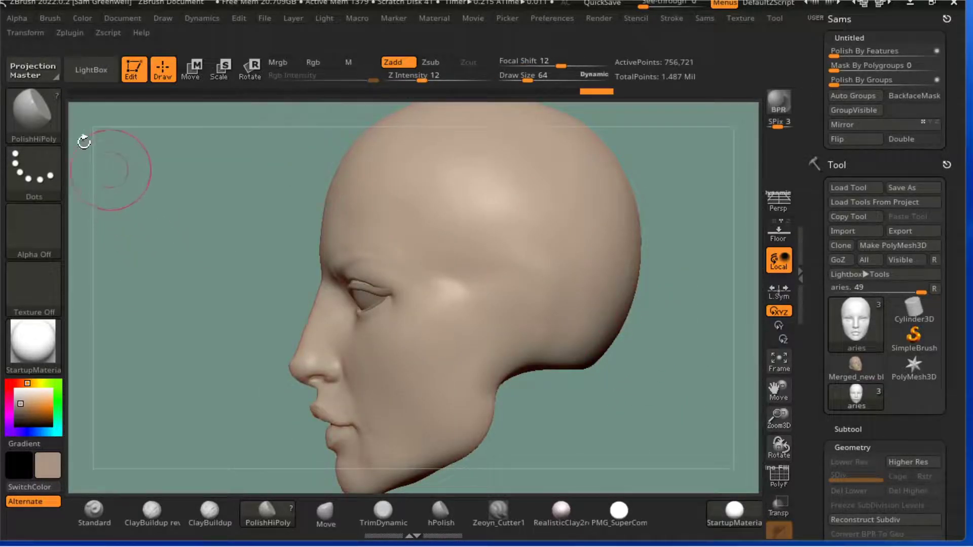
{"action": "left_click", "coordinate": [37, 115]}
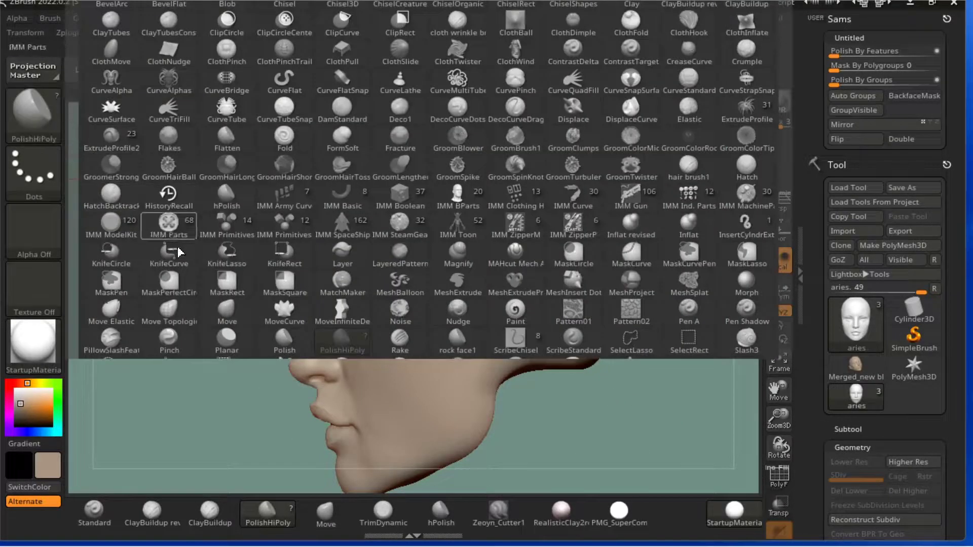
{"action": "left_click", "coordinate": [227, 235]}
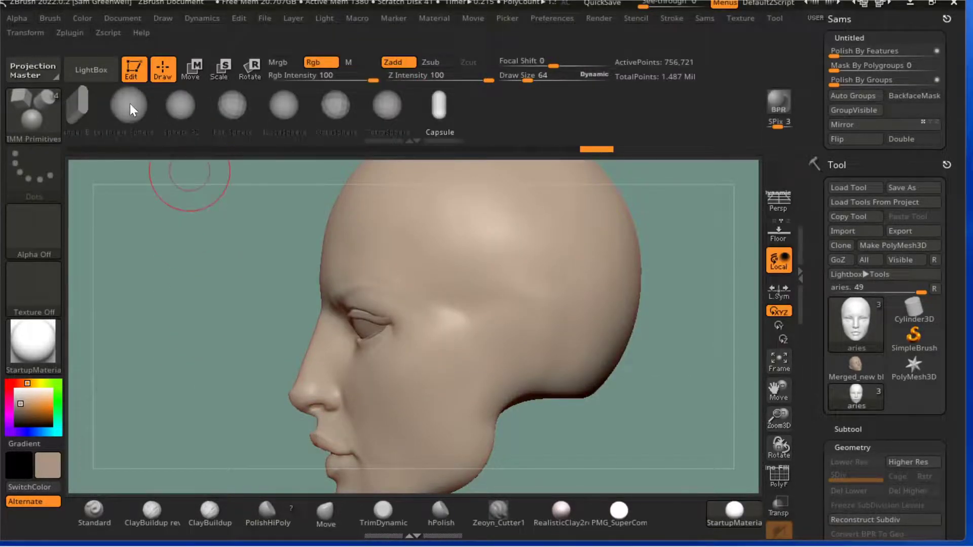
{"action": "left_click", "coordinate": [129, 106]}
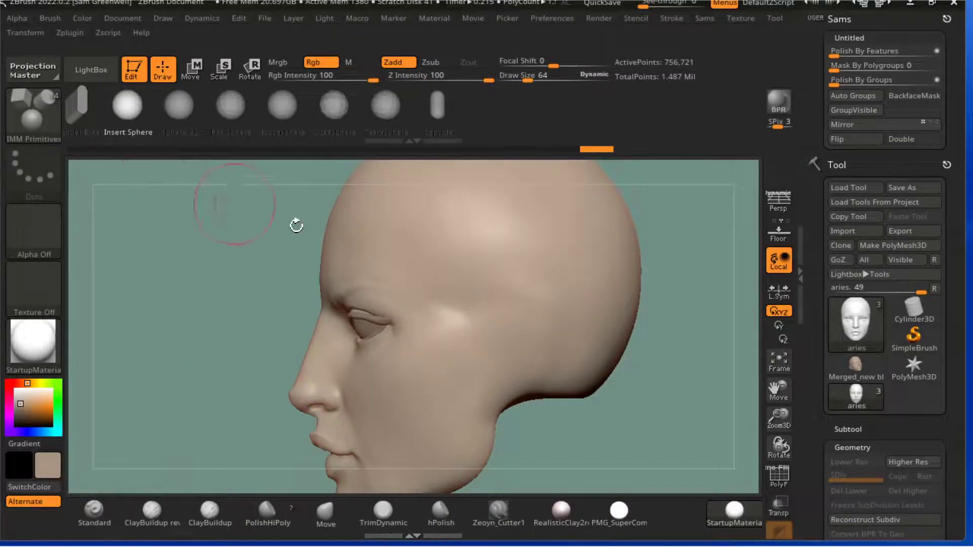
{"action": "mouse_move", "coordinate": [639, 420]}
{"action": "left_mouse_down"}
{"action": "mouse_move", "coordinate": [699, 433]}
{"action": "mouse_move", "coordinate": [699, 423]}
{"action": "mouse_move", "coordinate": [645, 434]}
{"action": "mouse_move", "coordinate": [636, 418]}
{"action": "left_mouse_up"}
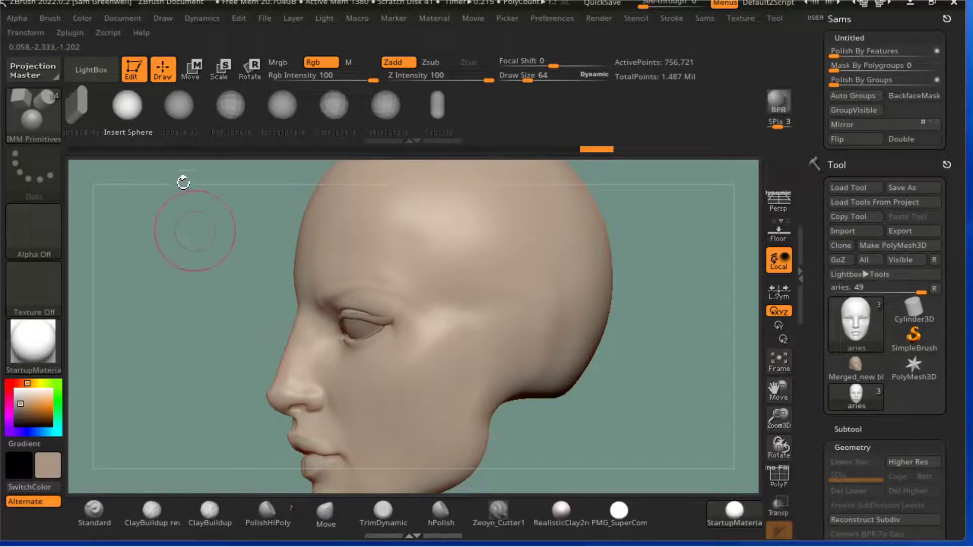
{"action": "left_click_drag", "start_coordinate": [600, 415], "coordinate": [663, 407]}
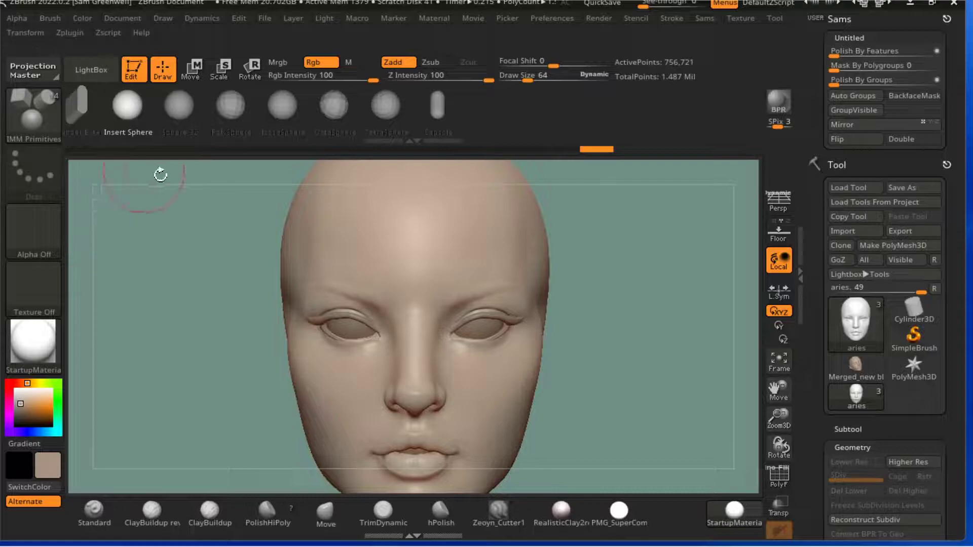
{"action": "left_click", "coordinate": [32, 109]}
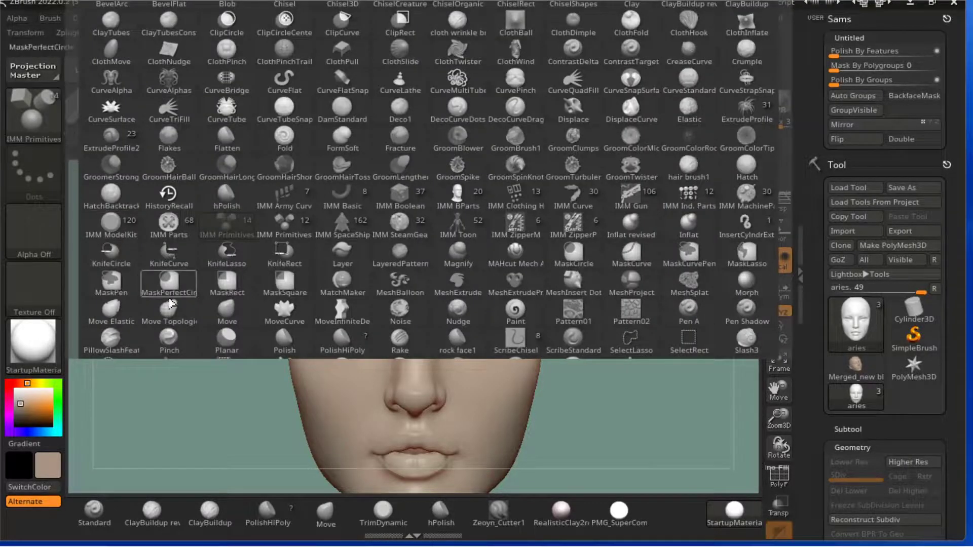
{"action": "left_click", "coordinate": [236, 232]}
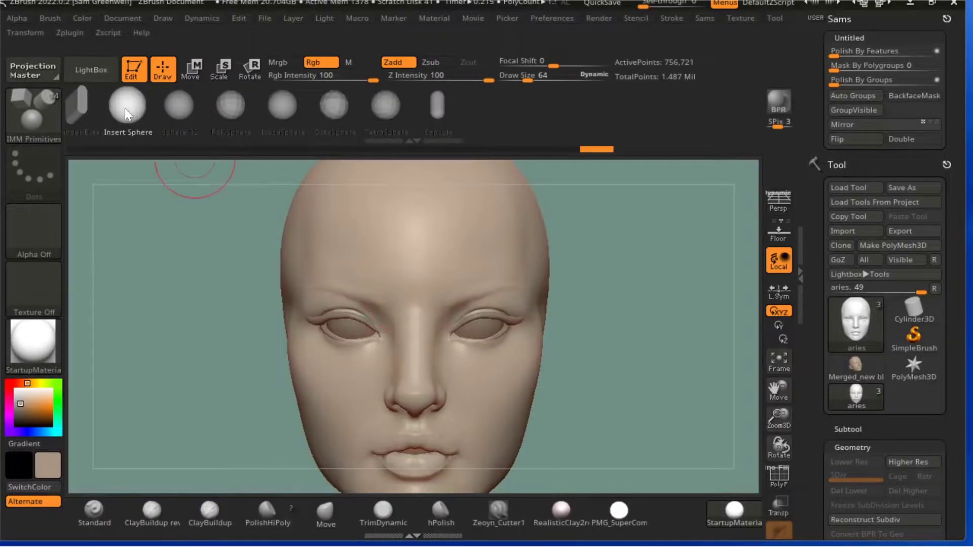
{"action": "left_click_drag", "start_coordinate": [624, 248], "coordinate": [564, 321], "text": "shift"}
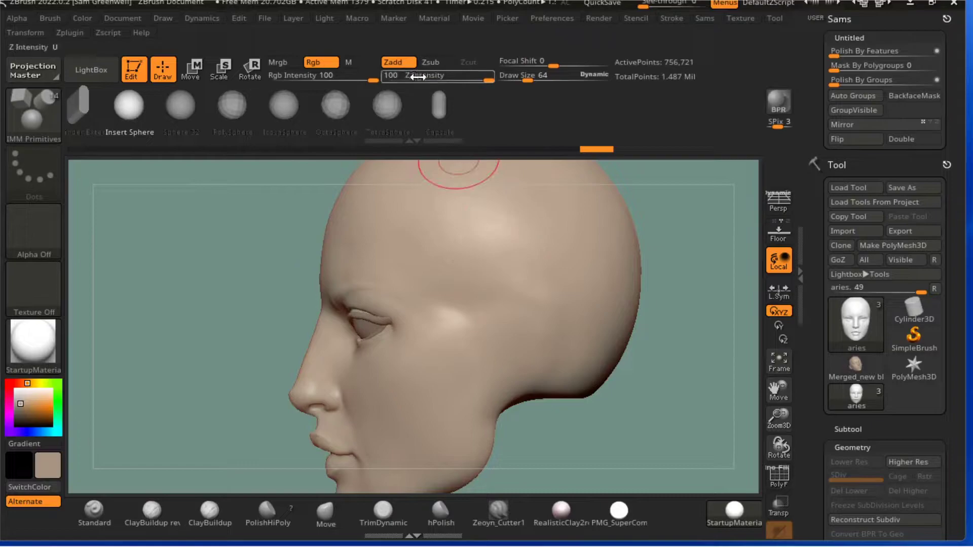
{"action": "left_click_drag", "start_coordinate": [487, 83], "coordinate": [481, 82]}
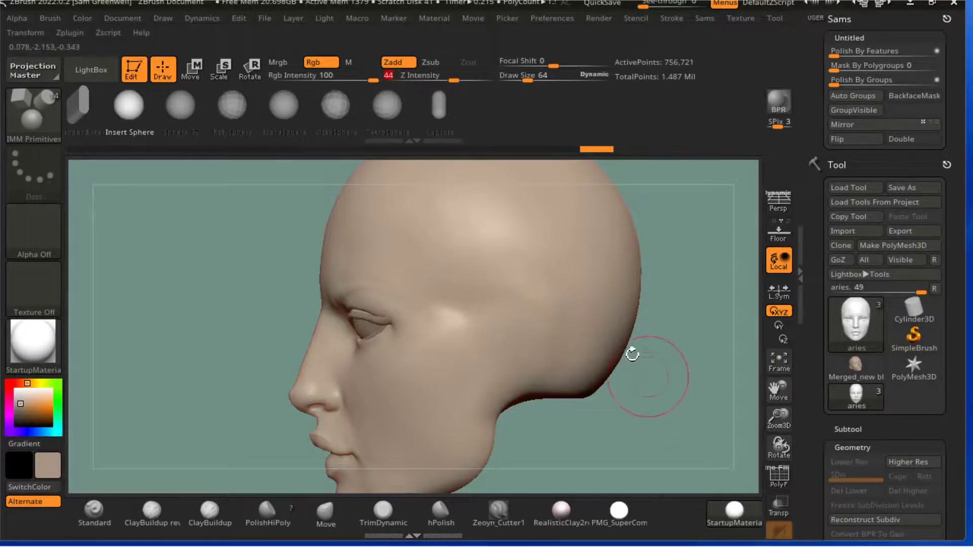
{"action": "left_click_drag", "start_coordinate": [523, 353], "coordinate": [524, 403]}
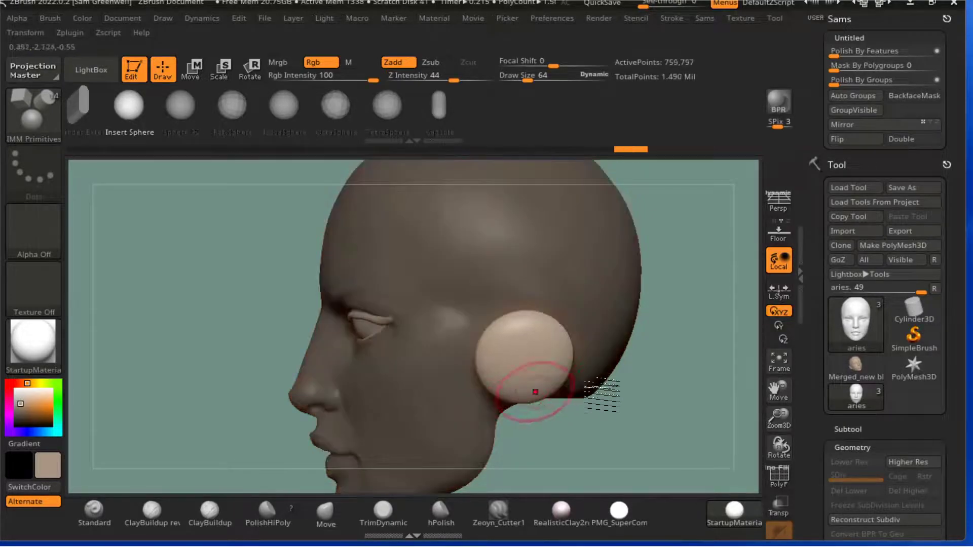
- Stand the ear spheres more upright in front view, narrow them into ovals and tilt them about 11 degrees in side view
{"action": "left_click_drag", "start_coordinate": [610, 398], "coordinate": [670, 405], "text": "shift"}
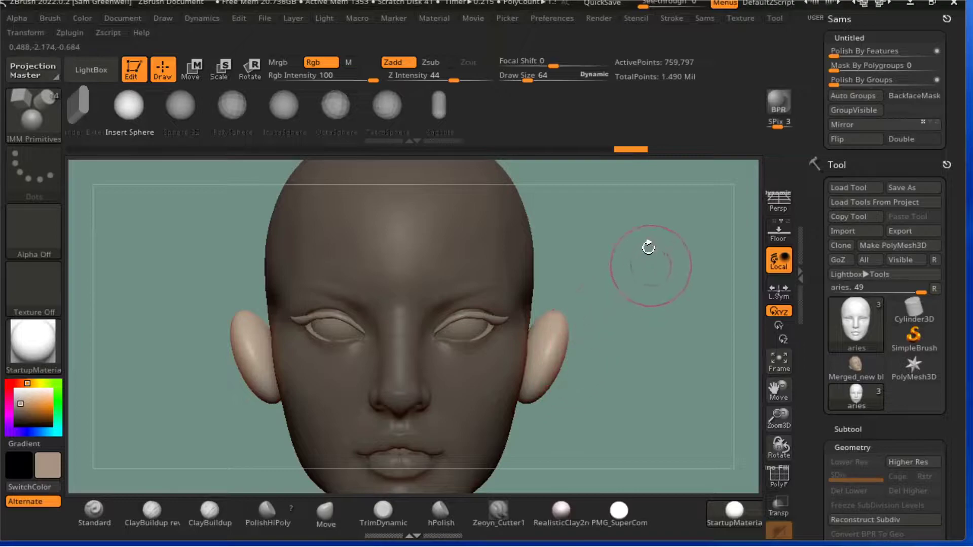
{"action": "left_click", "coordinate": [251, 76]}
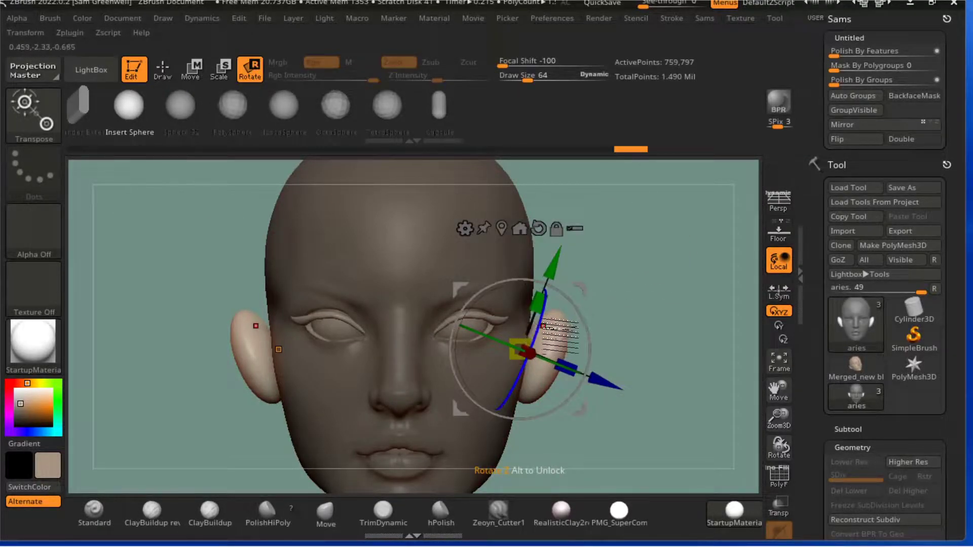
{"action": "left_click_drag", "start_coordinate": [543, 326], "coordinate": [570, 324]}
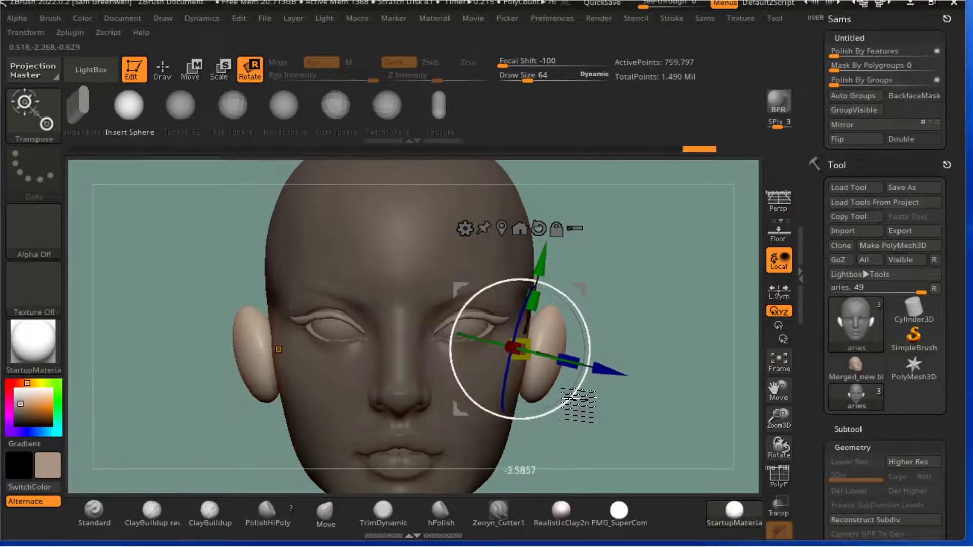
{"action": "left_click_drag", "start_coordinate": [593, 293], "coordinate": [709, 292]}
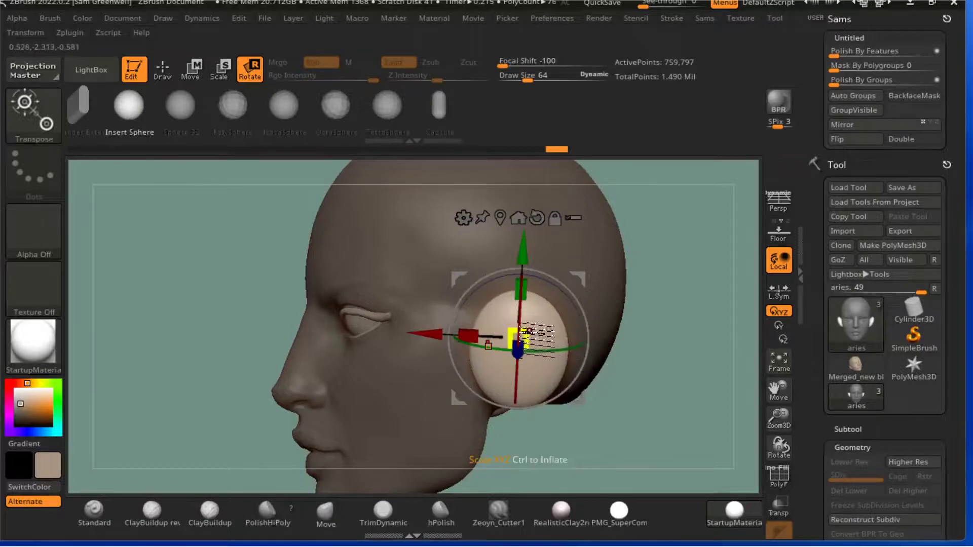
{"action": "left_click_drag", "start_coordinate": [524, 328], "coordinate": [516, 341]}
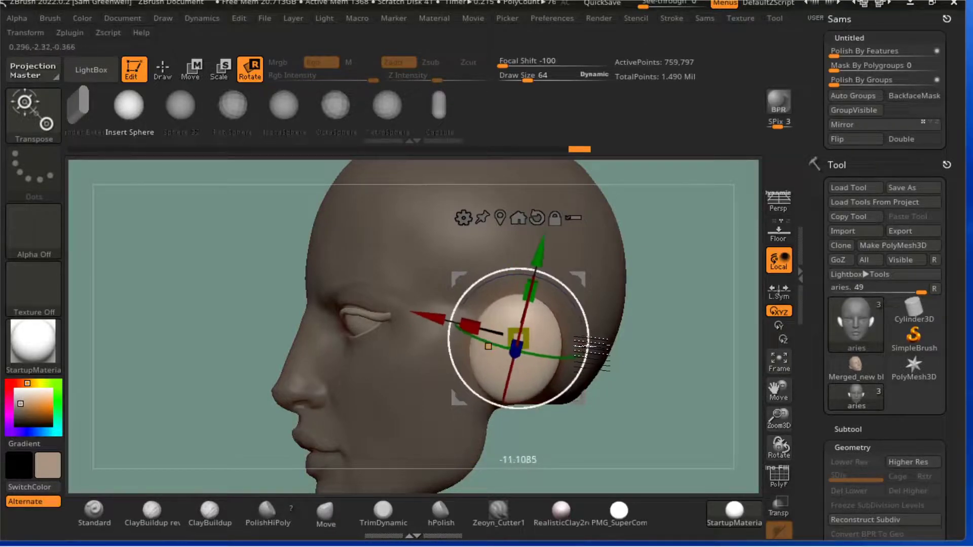
{"action": "key", "text": "q"}
- Push in the ear's front edge with the Move brush at draw size about 119 to form a thin, kidney-shaped ear base
{"action": "left_click_drag", "start_coordinate": [777, 419], "coordinate": [776, 436]}
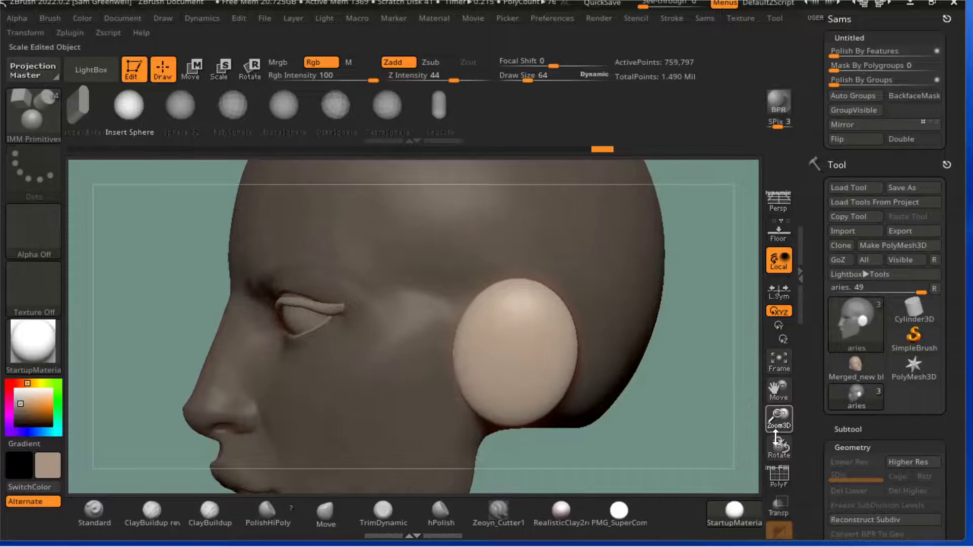
{"action": "left_click_drag", "start_coordinate": [780, 400], "coordinate": [763, 392]}
{"action": "left_click", "coordinate": [325, 510]}
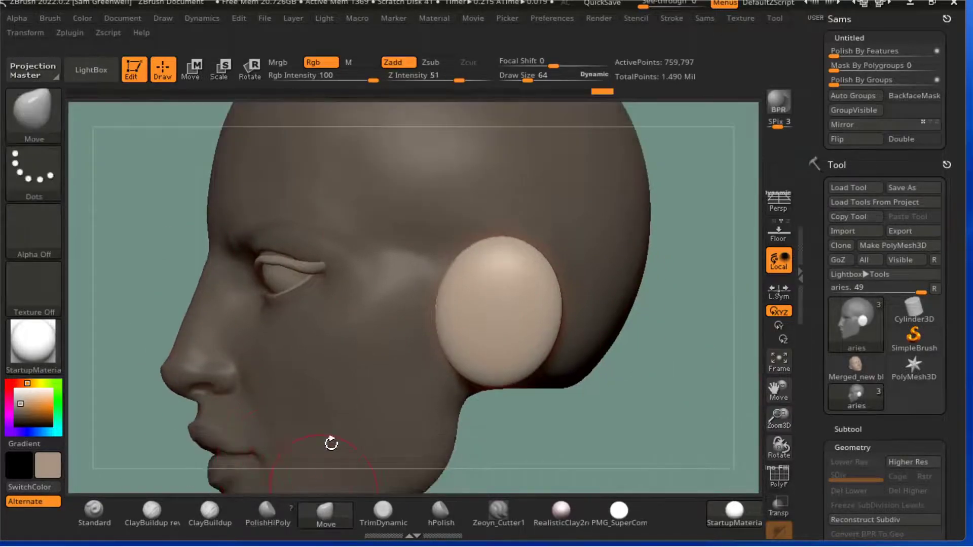
{"action": "left_click_drag", "start_coordinate": [529, 80], "coordinate": [538, 80]}
{"action": "left_click_drag", "start_coordinate": [694, 279], "coordinate": [567, 304]}
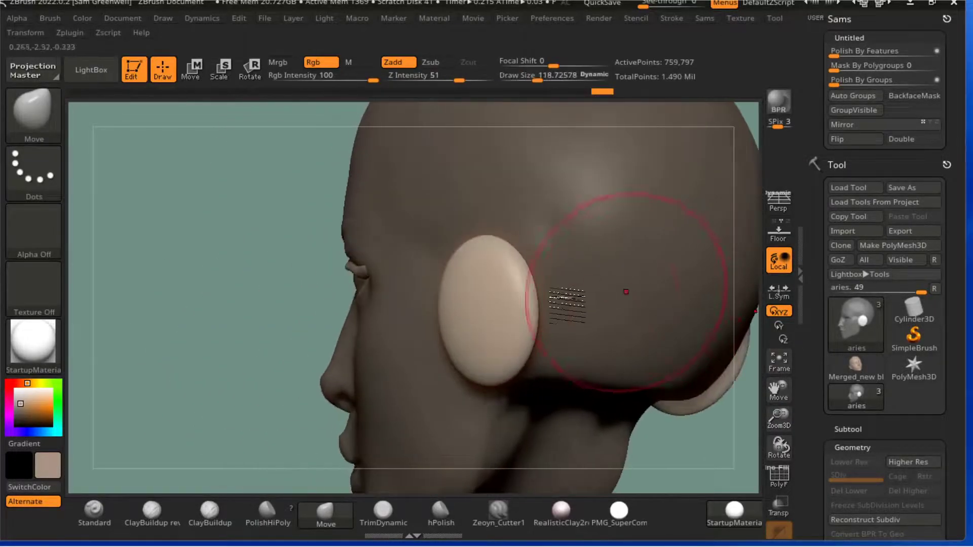
{"action": "left_click_drag", "start_coordinate": [440, 312], "coordinate": [472, 310]}
{"action": "left_click_drag", "start_coordinate": [314, 312], "coordinate": [436, 308]}
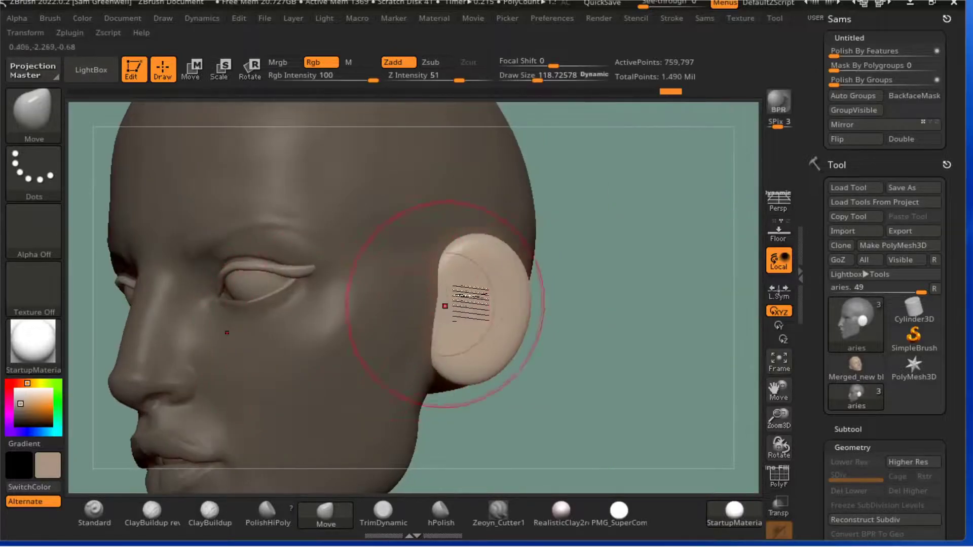
{"action": "left_click_drag", "start_coordinate": [465, 268], "coordinate": [460, 258]}
{"action": "left_click_drag", "start_coordinate": [615, 330], "coordinate": [466, 371]}
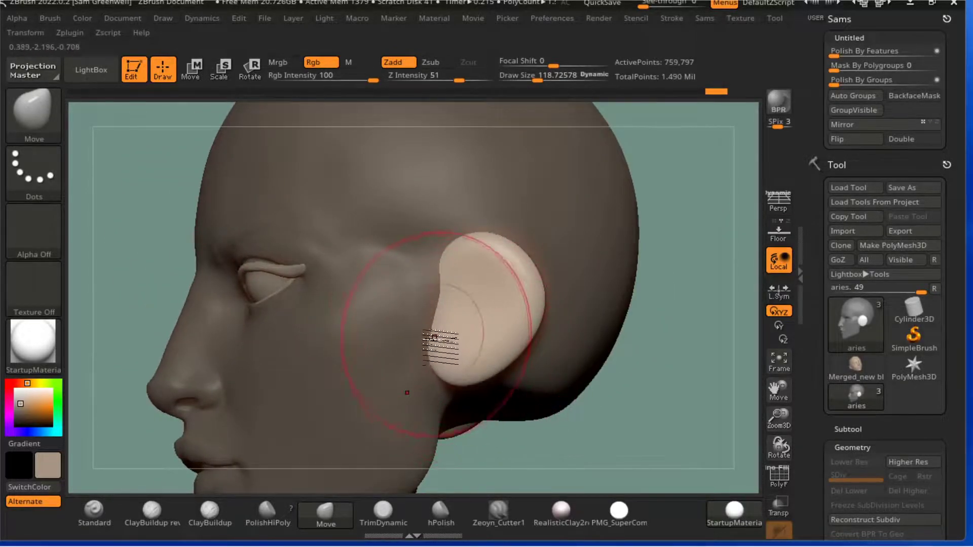
{"action": "left_click_drag", "start_coordinate": [441, 336], "coordinate": [465, 329]}
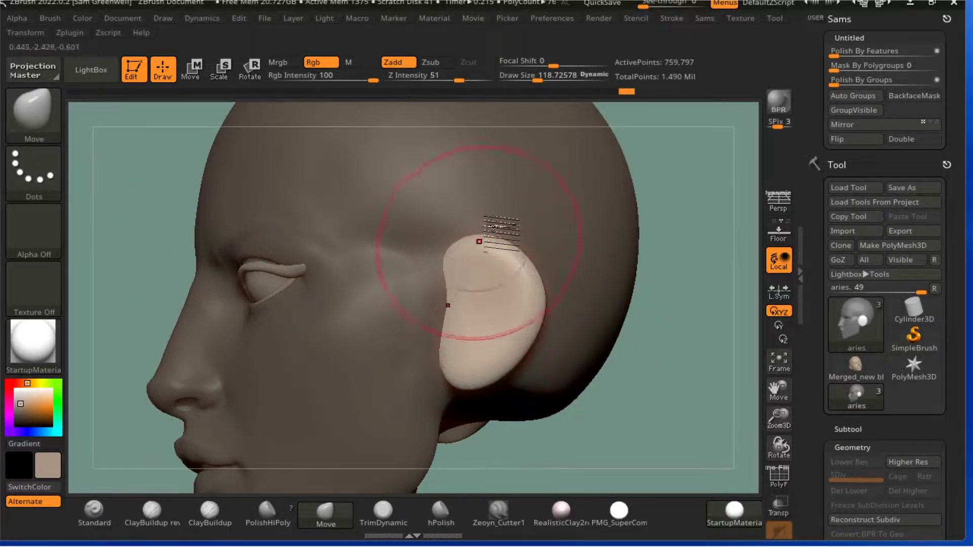
- Refine the ear's upper and rear rim with the Move brush at draw size about 51
{"action": "left_click_drag", "start_coordinate": [543, 83], "coordinate": [532, 82]}
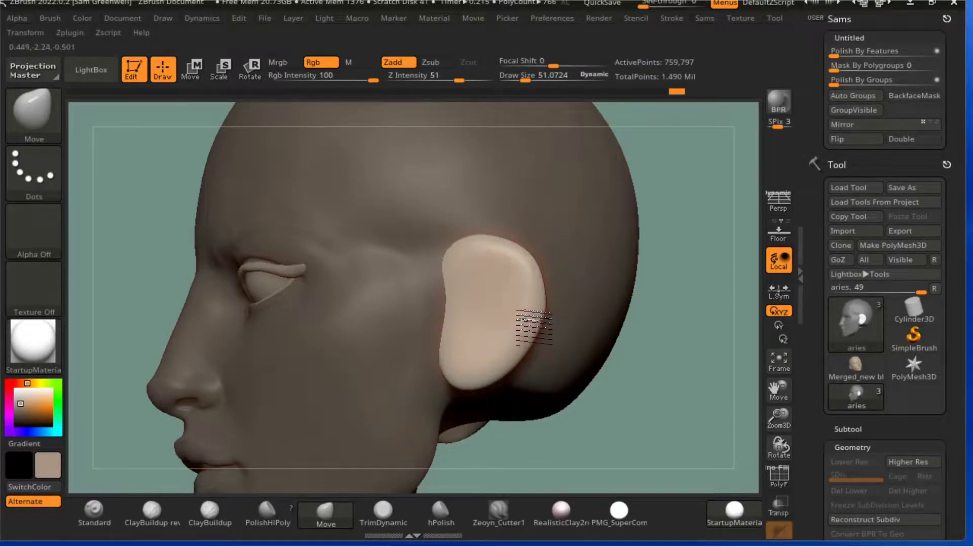
{"action": "left_click_drag", "start_coordinate": [684, 390], "coordinate": [527, 269]}
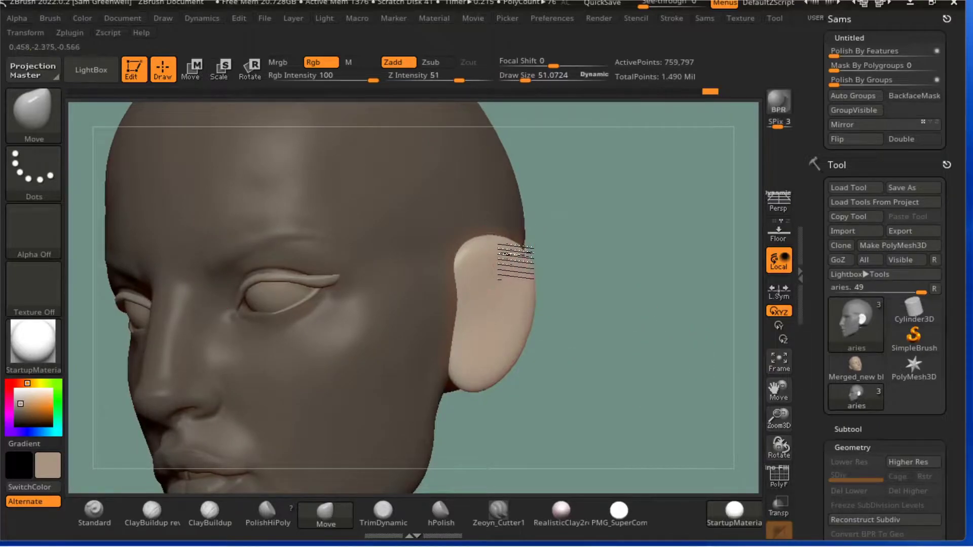
{"action": "left_click_drag", "start_coordinate": [634, 293], "coordinate": [524, 298]}
- Adjust the ear's upper part and its angle to the head with the Move brush at draw size about 140, and reduce the size to about 45
{"action": "left_click_drag", "start_coordinate": [526, 80], "coordinate": [540, 82]}
{"action": "left_click_drag", "start_coordinate": [524, 251], "coordinate": [498, 264]}
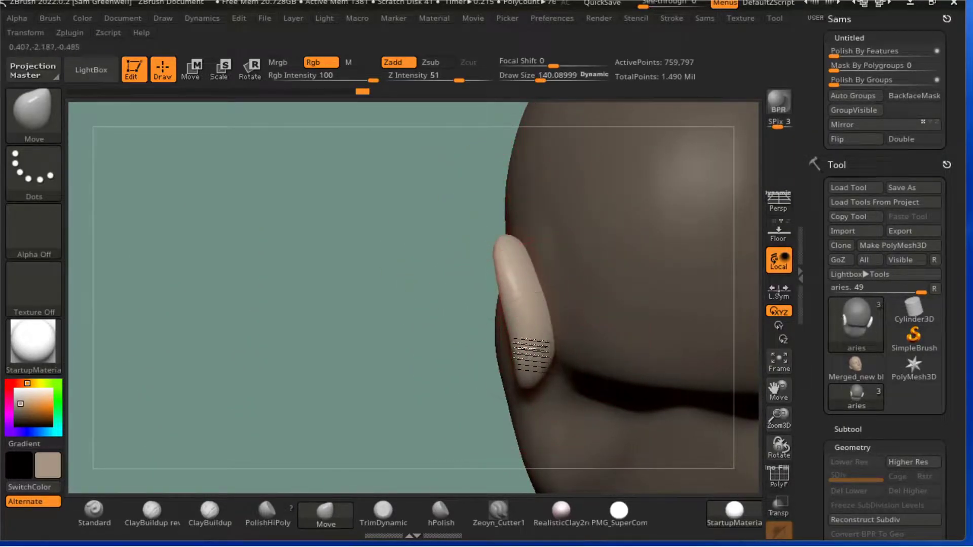
{"action": "left_click_drag", "start_coordinate": [382, 358], "coordinate": [614, 319]}
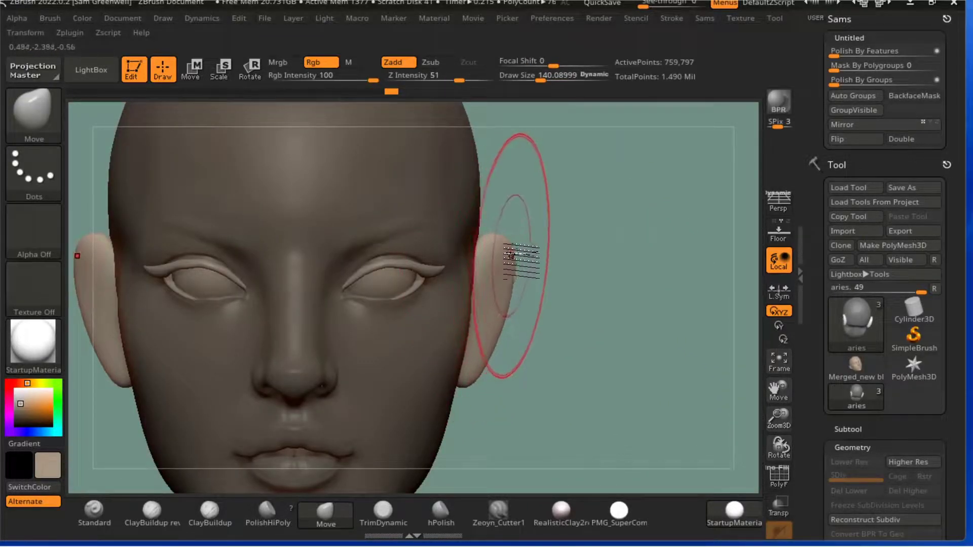
{"action": "left_click_drag", "start_coordinate": [541, 79], "coordinate": [523, 79]}
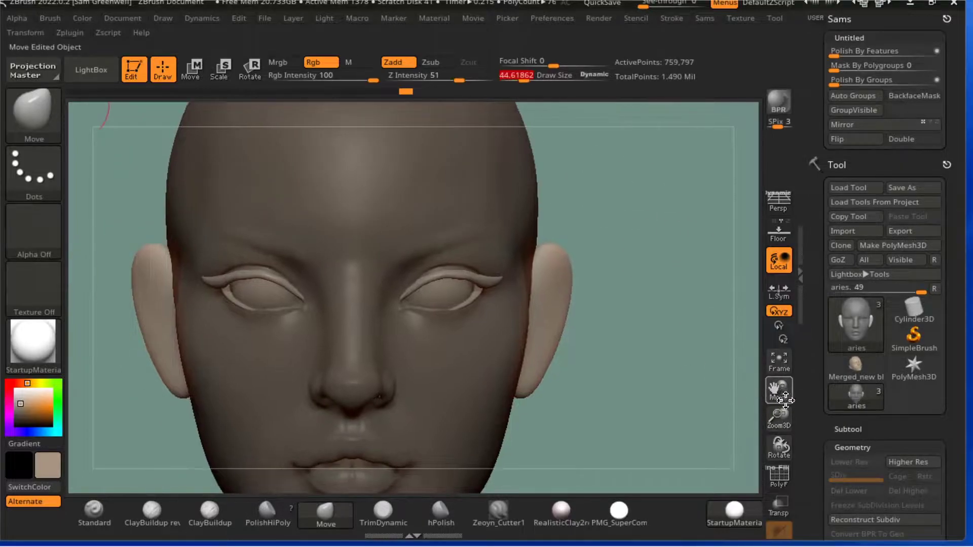
- Separate the masked head from the ear shapes into its own subtool with Split Masked Points
{"action": "left_click_drag", "start_coordinate": [729, 401], "coordinate": [684, 422]}
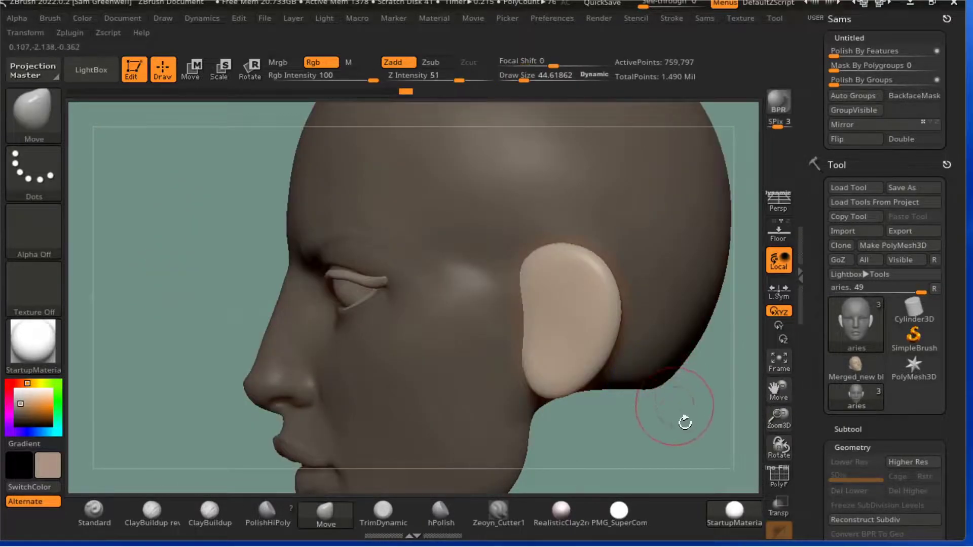
{"action": "left_click", "coordinate": [852, 430]}
{"action": "left_click_drag", "start_coordinate": [961, 334], "coordinate": [963, 380]}
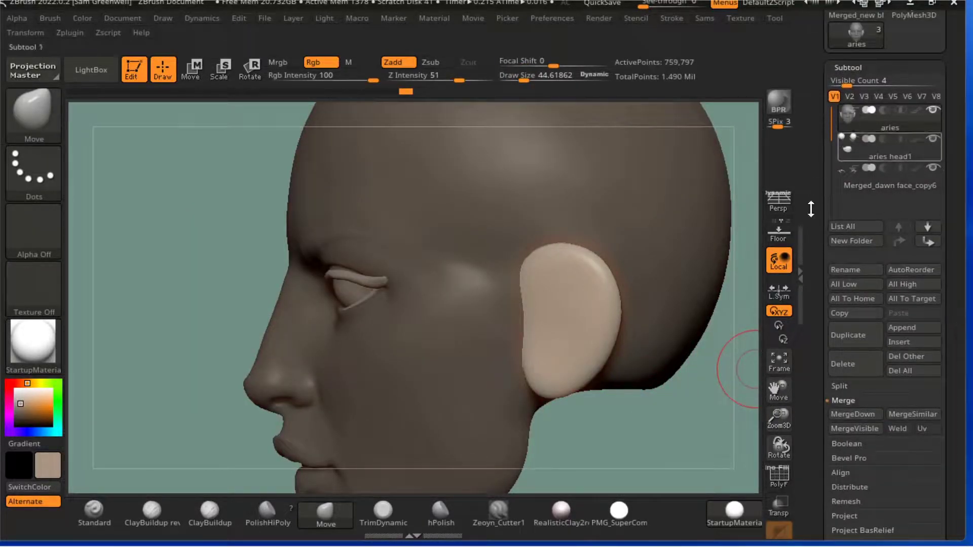
{"action": "left_click", "coordinate": [846, 387]}
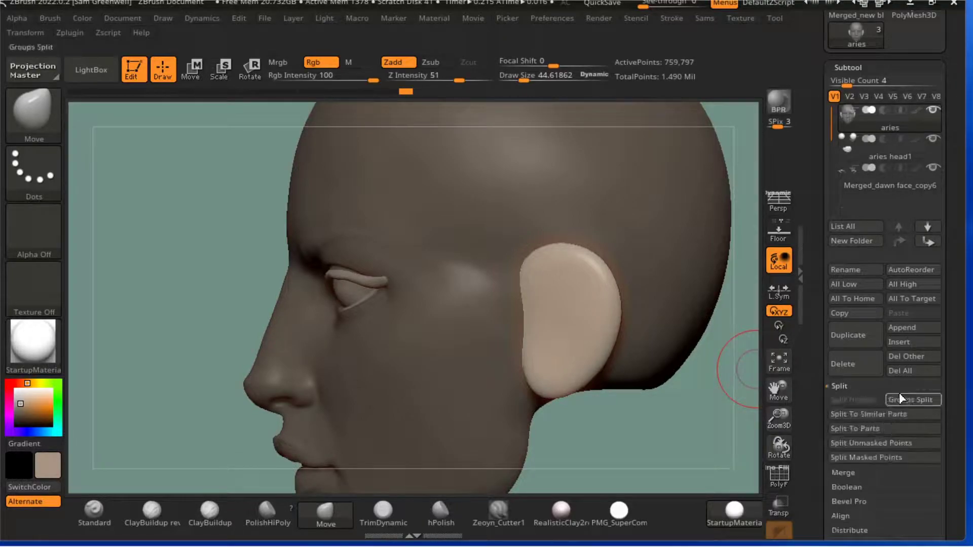
{"action": "left_click", "coordinate": [875, 458]}
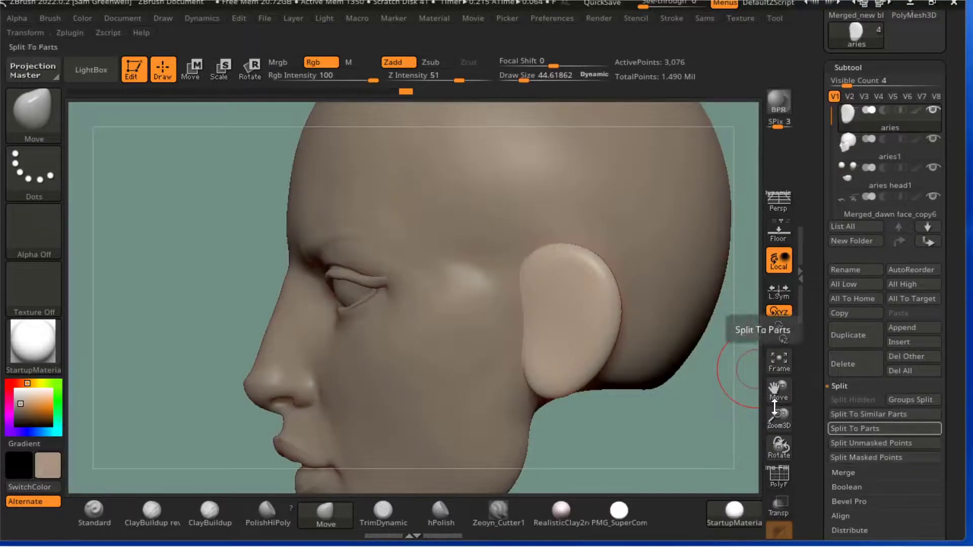
- Remesh the ear shapes with DynaMesh at resolution 984
{"action": "left_click_drag", "start_coordinate": [773, 396], "coordinate": [722, 376]}
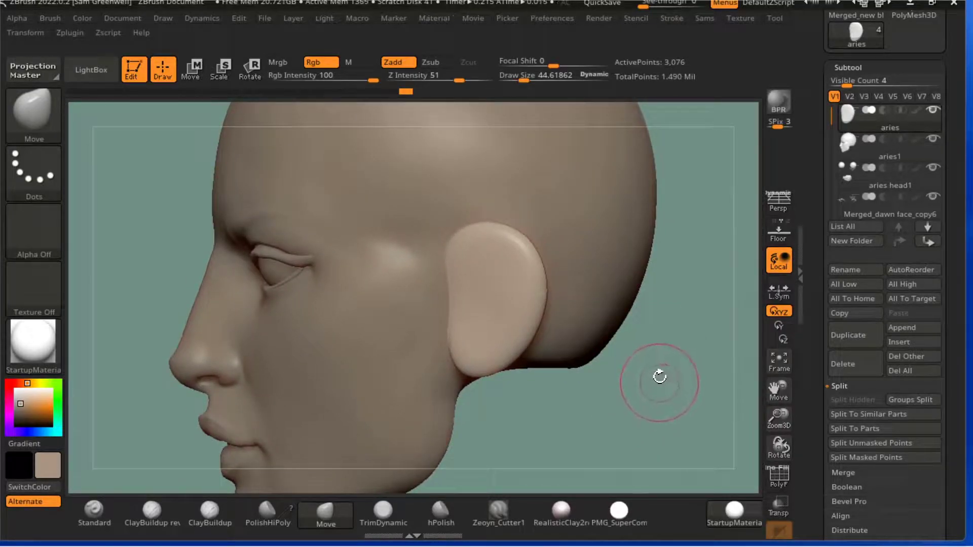
{"action": "key", "text": "ctrl"}
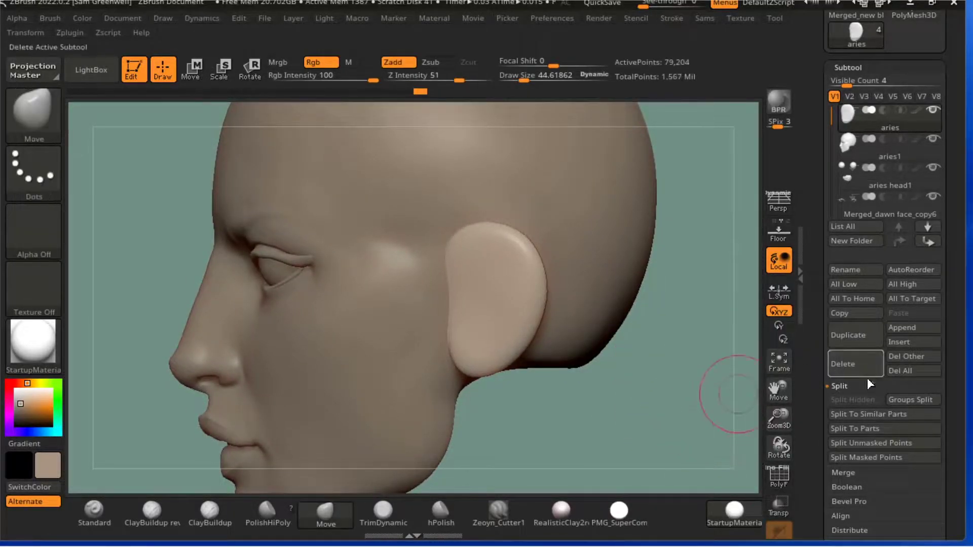
{"action": "left_click_drag", "start_coordinate": [947, 417], "coordinate": [949, 316]}
{"action": "left_click", "coordinate": [856, 398]}
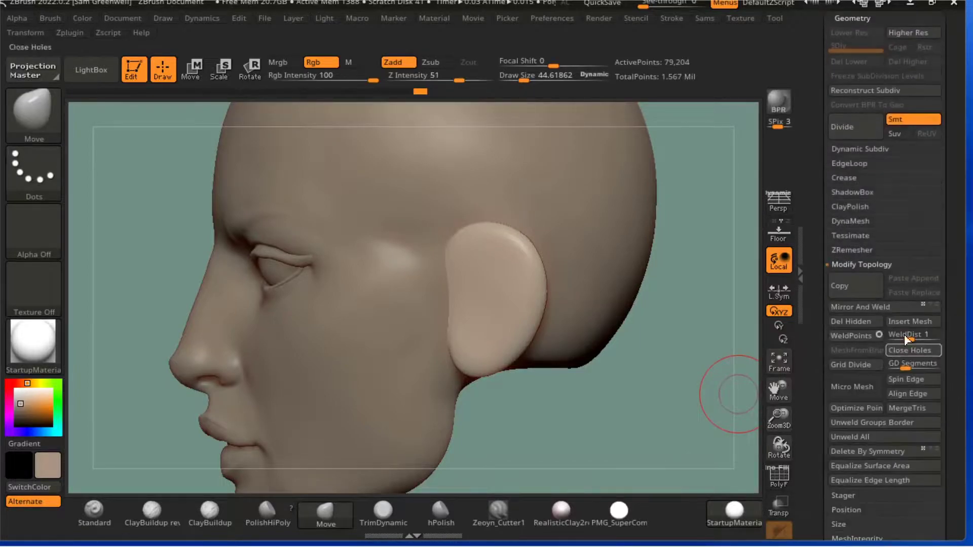
{"action": "left_click", "coordinate": [857, 226]}
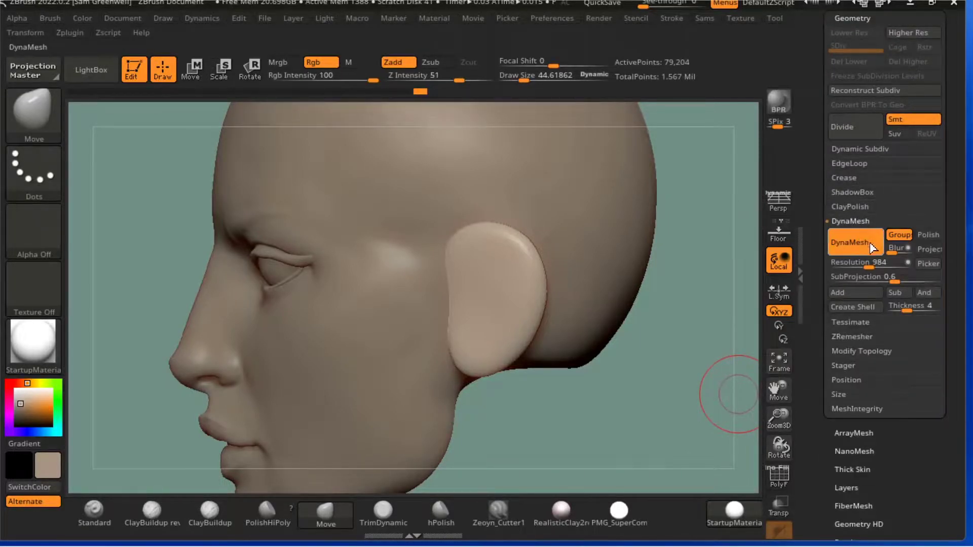
{"action": "key", "text": "ctrl"}
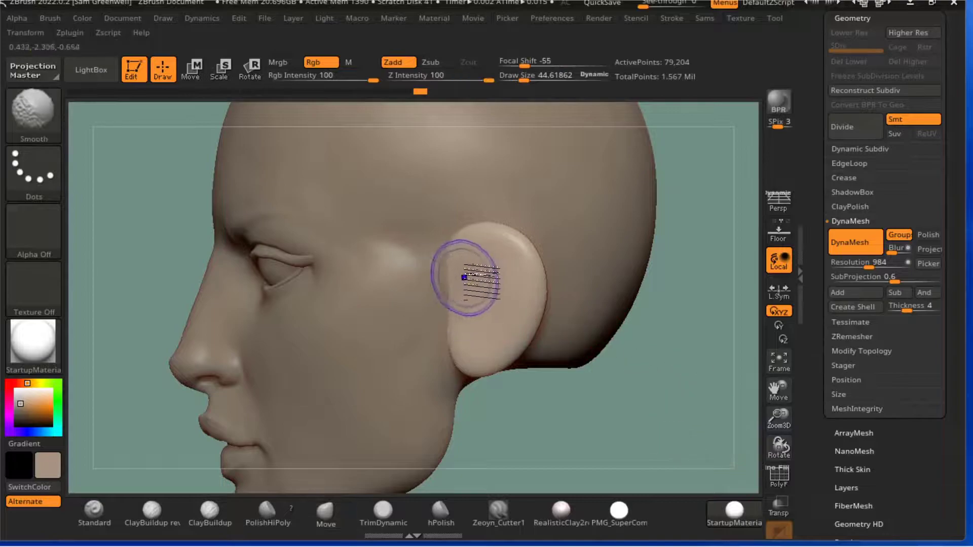
- Smooth the ear's surface, remesh it again with DynaMesh and check its wireframe
{"action": "mouse_move", "coordinate": [464, 278]}
{"action": "left_mouse_down", "text": "shift"}
{"action": "mouse_move", "coordinate": [528, 297]}
{"action": "mouse_move", "coordinate": [533, 273]}
{"action": "left_mouse_up", "text": "shift"}
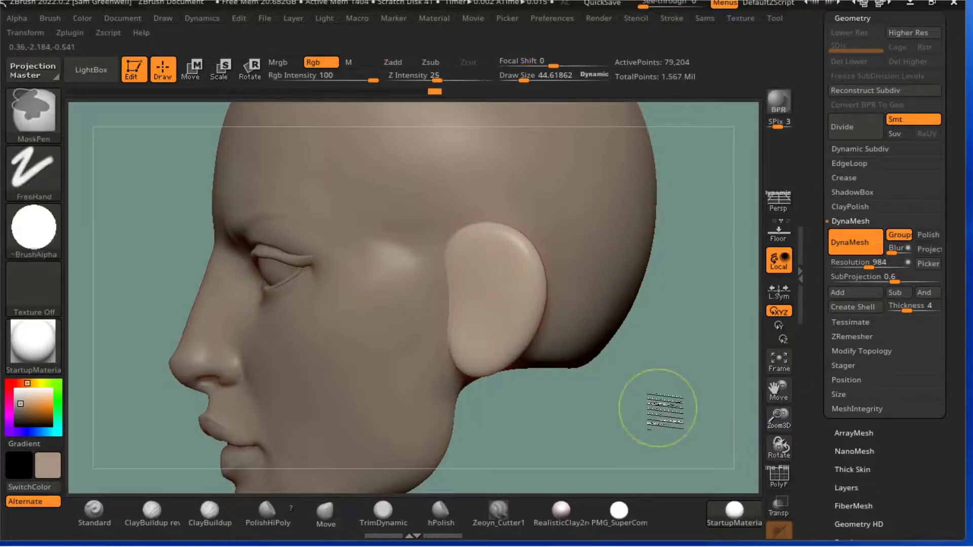
{"action": "mouse_move", "coordinate": [664, 411]}
{"action": "left_mouse_down", "text": "ctrl"}
{"action": "mouse_move", "coordinate": [710, 453]}
{"action": "mouse_move", "coordinate": [697, 411]}
{"action": "mouse_move", "coordinate": [675, 388]}
{"action": "left_mouse_up", "text": "ctrl"}
{"action": "left_click", "coordinate": [781, 484]}
{"action": "left_click", "coordinate": [780, 481]}
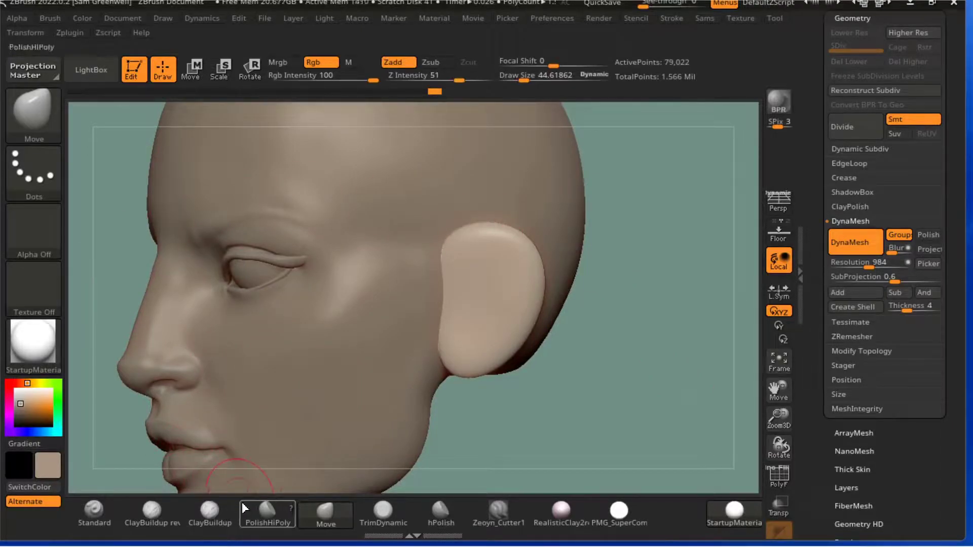
- Sculpt the front root of the ear's helix with the ClayBuildup brush at Z Intensity 39 and draw size about 48
{"action": "left_click", "coordinate": [223, 512]}
{"action": "left_click_drag", "start_coordinate": [589, 74], "coordinate": [518, 82]}
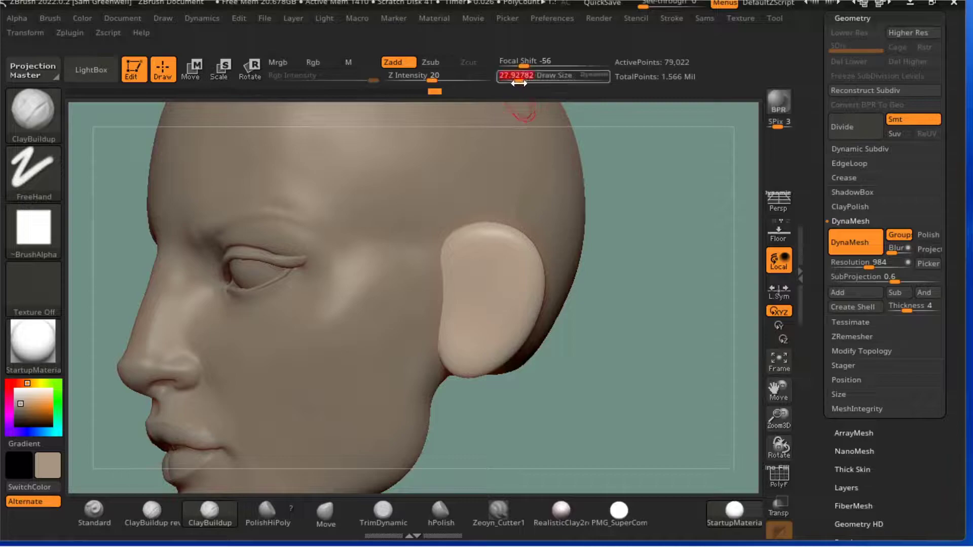
{"action": "left_click_drag", "start_coordinate": [769, 415], "coordinate": [751, 373]}
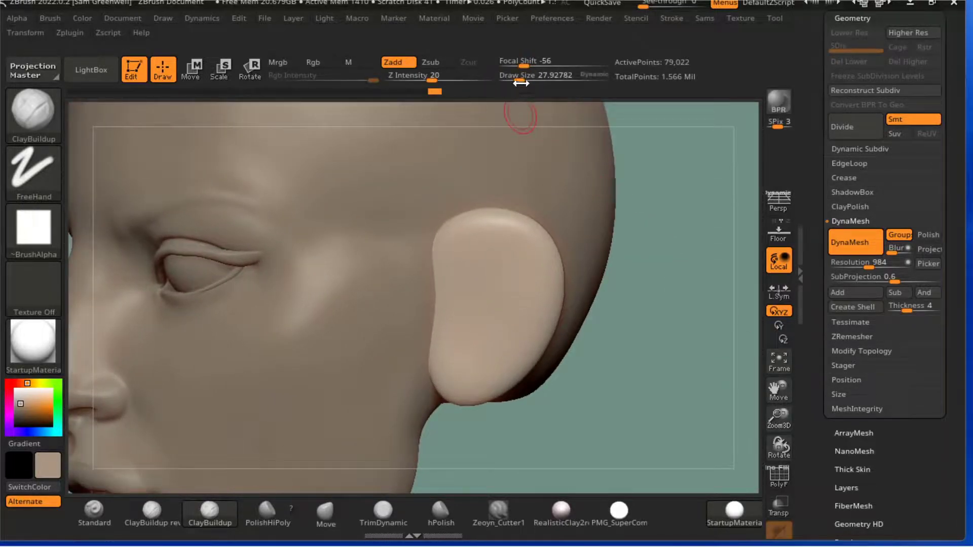
{"action": "left_click_drag", "start_coordinate": [521, 82], "coordinate": [515, 80]}
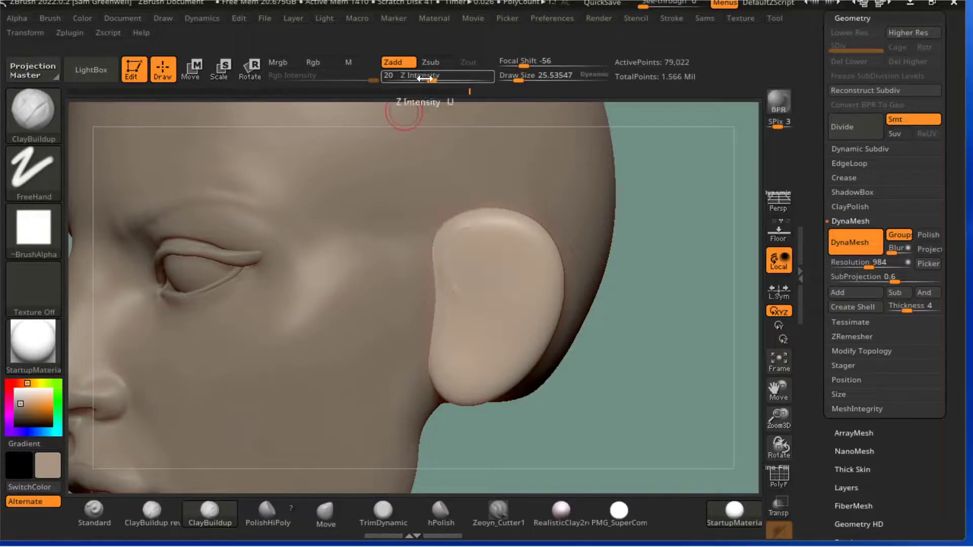
{"action": "left_click_drag", "start_coordinate": [425, 79], "coordinate": [451, 79]}
{"action": "left_click_drag", "start_coordinate": [518, 78], "coordinate": [524, 79]}
{"action": "mouse_move", "coordinate": [457, 239]}
{"action": "left_mouse_down"}
{"action": "mouse_move", "coordinate": [447, 252]}
{"action": "mouse_move", "coordinate": [452, 292]}
{"action": "mouse_move", "coordinate": [475, 296]}
{"action": "mouse_move", "coordinate": [441, 282]}
{"action": "mouse_move", "coordinate": [448, 307]}
{"action": "left_mouse_up"}
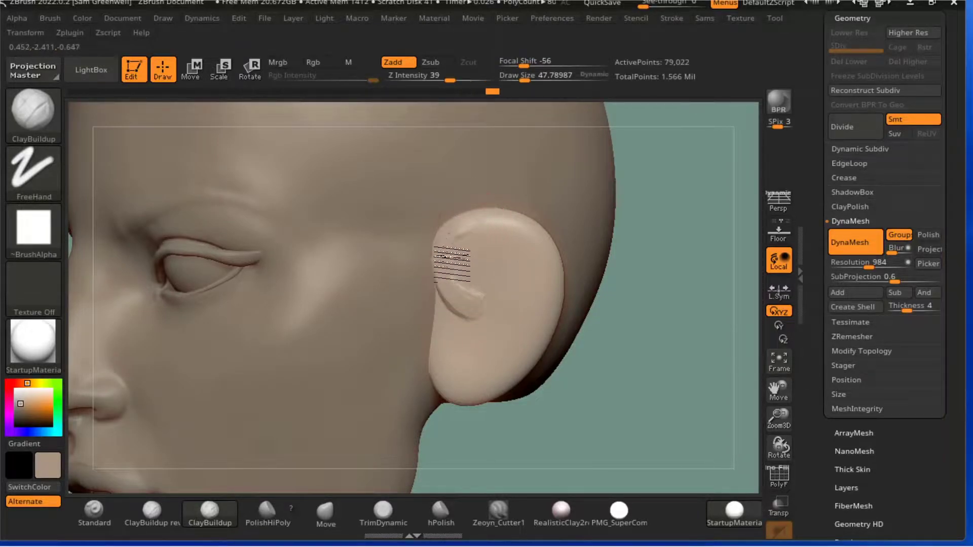
- Carve the groove inside the upper helix rim and hollow out the concha with ClayBuildup
{"action": "mouse_move", "coordinate": [456, 260]}
{"action": "left_mouse_down"}
{"action": "mouse_move", "coordinate": [517, 227]}
{"action": "mouse_move", "coordinate": [556, 278]}
{"action": "mouse_move", "coordinate": [528, 289]}
{"action": "left_mouse_up"}
{"action": "mouse_move", "coordinate": [461, 275]}
{"action": "left_mouse_down"}
{"action": "mouse_move", "coordinate": [480, 306]}
{"action": "mouse_move", "coordinate": [478, 275]}
{"action": "mouse_move", "coordinate": [491, 298]}
{"action": "mouse_move", "coordinate": [481, 334]}
{"action": "left_mouse_up"}
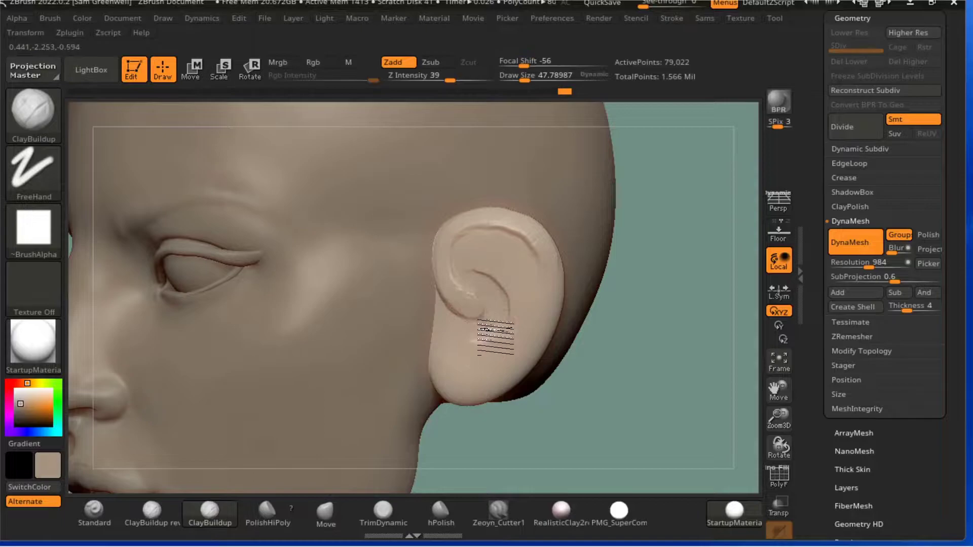
{"action": "mouse_move", "coordinate": [486, 291]}
{"action": "left_mouse_down"}
{"action": "mouse_move", "coordinate": [505, 298]}
{"action": "mouse_move", "coordinate": [491, 334]}
{"action": "left_mouse_up"}
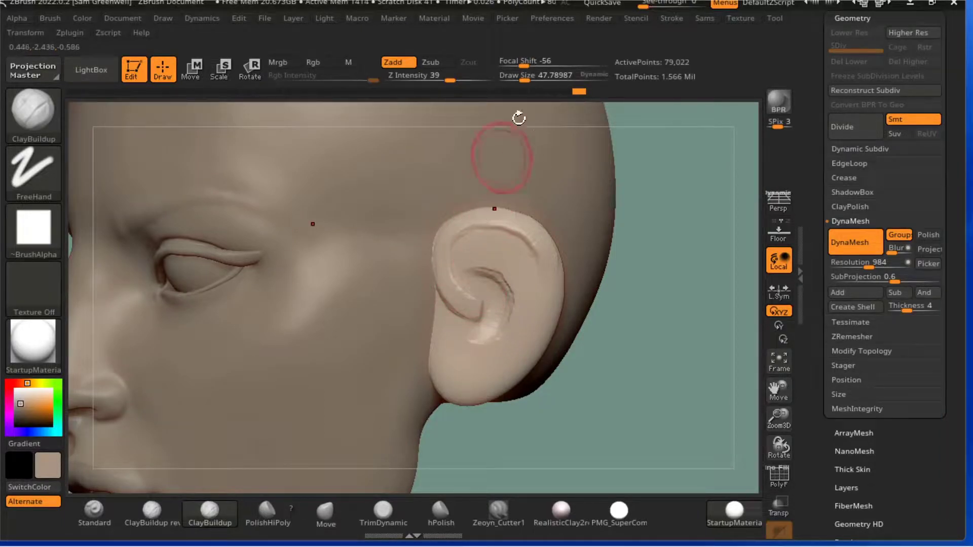
- Form the tragus and antitragus with ClayBuildup at draw size about 28, and deepen the concha at about 39
{"action": "left_click_drag", "start_coordinate": [532, 80], "coordinate": [520, 80]}
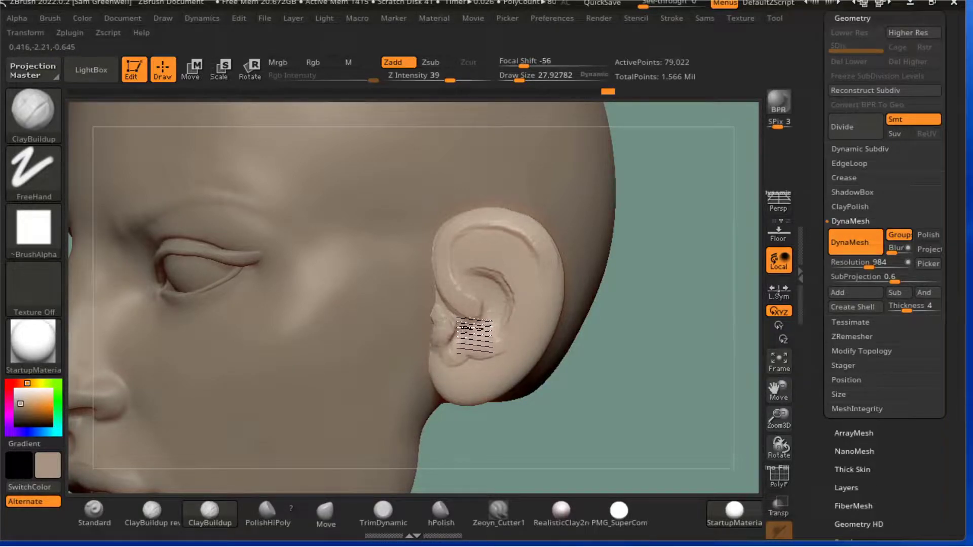
{"action": "left_click", "coordinate": [522, 78]}
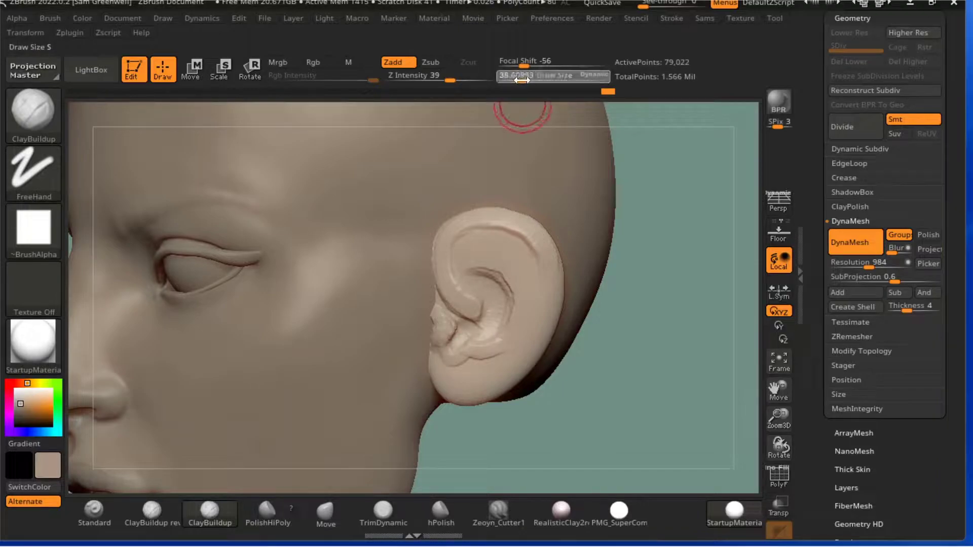
{"action": "left_click_drag", "start_coordinate": [682, 243], "coordinate": [637, 238]}
{"action": "mouse_move", "coordinate": [471, 310]}
{"action": "left_mouse_down"}
{"action": "mouse_move", "coordinate": [494, 315]}
{"action": "mouse_move", "coordinate": [487, 326]}
{"action": "left_mouse_up"}
{"action": "left_click_drag", "start_coordinate": [654, 418], "coordinate": [671, 422]}
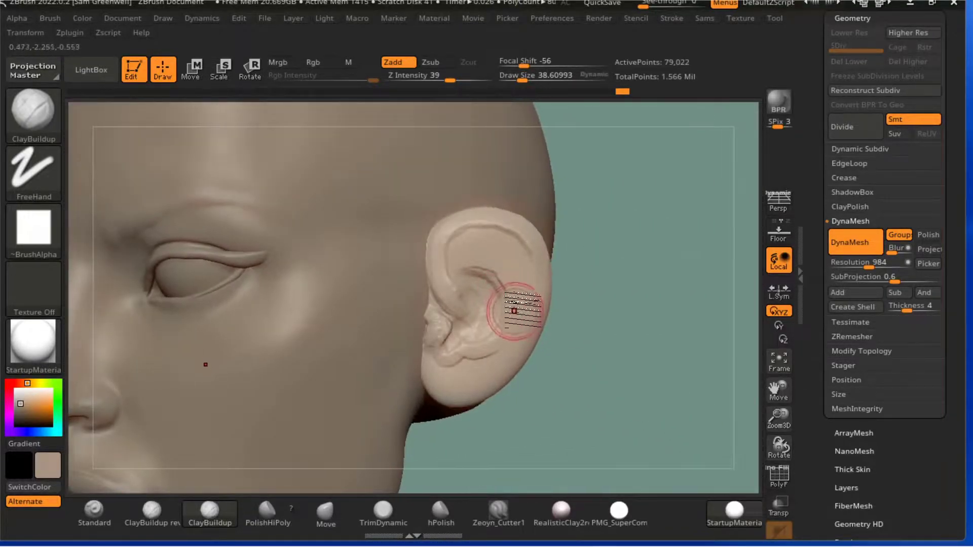
- Define the notch beside the tragus and the concha's edges with ClayBuildup at draw size about 15 and Z Intensity 44
{"action": "left_click_drag", "start_coordinate": [522, 77], "coordinate": [513, 82]}
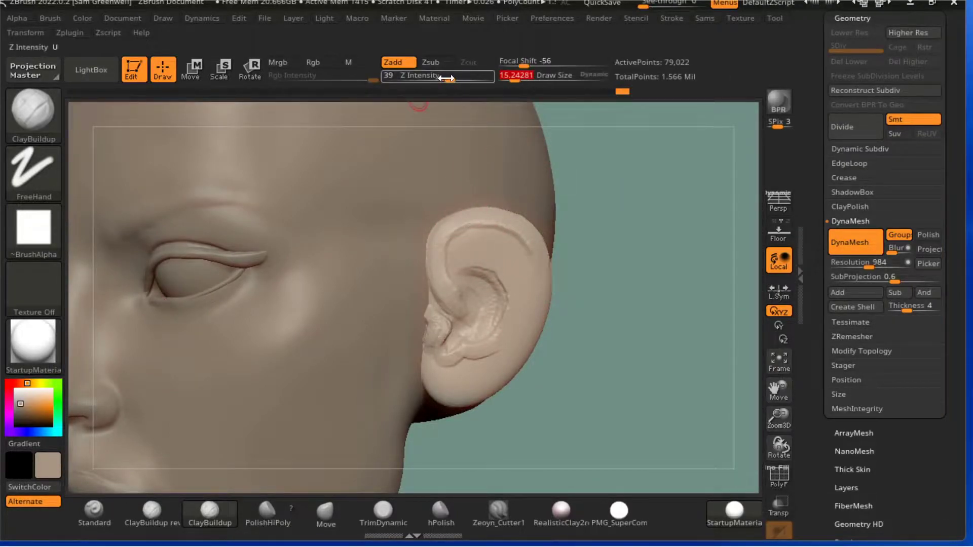
{"action": "left_click_drag", "start_coordinate": [446, 78], "coordinate": [453, 79]}
{"action": "left_click_drag", "start_coordinate": [619, 260], "coordinate": [657, 274]}
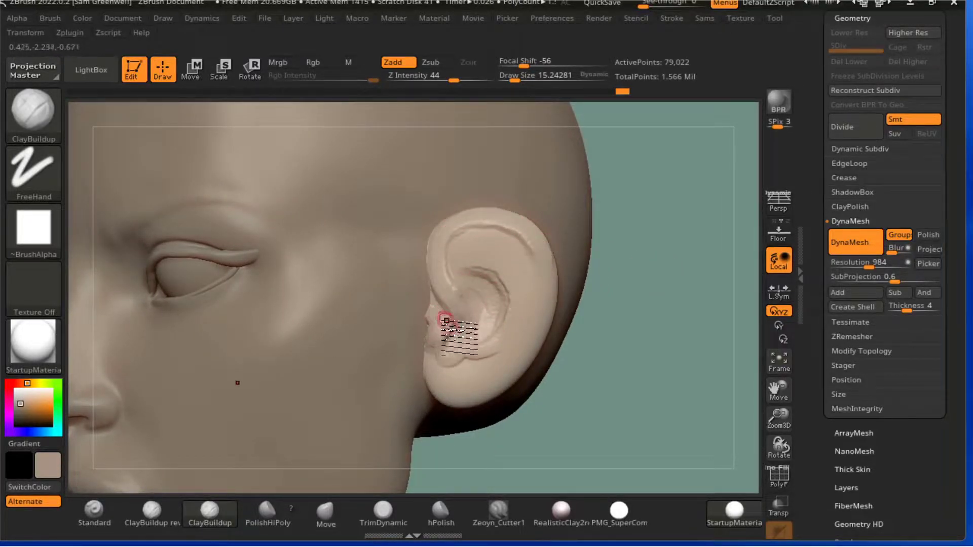
{"action": "left_click_drag", "start_coordinate": [446, 320], "coordinate": [437, 338]}
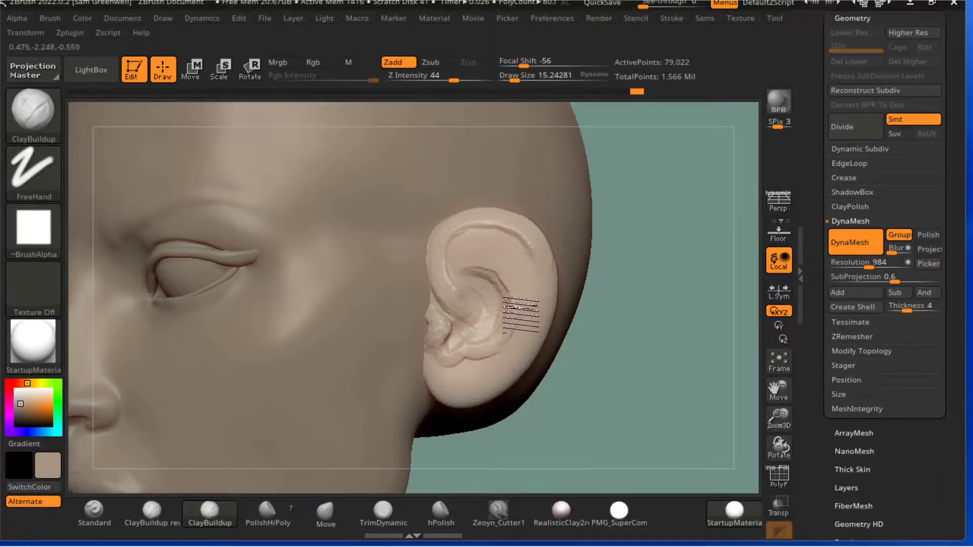
- Sculpt the antihelix fold and deepen the groove under the helix with ClayBuildup at draw size about 28
{"action": "left_click", "coordinate": [519, 76]}
{"action": "left_click_drag", "start_coordinate": [612, 161], "coordinate": [585, 164]}
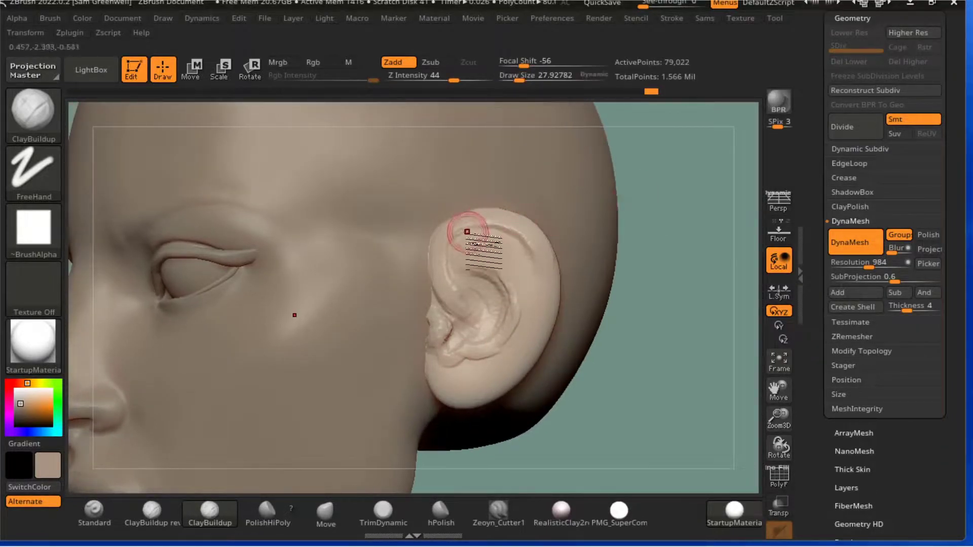
{"action": "left_click_drag", "start_coordinate": [467, 230], "coordinate": [478, 246]}
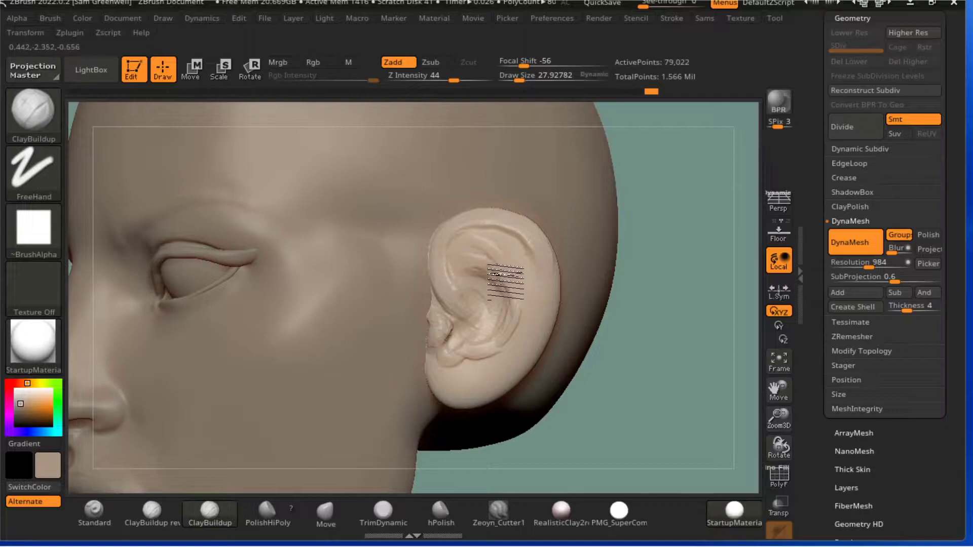
{"action": "left_click_drag", "start_coordinate": [669, 289], "coordinate": [510, 260]}
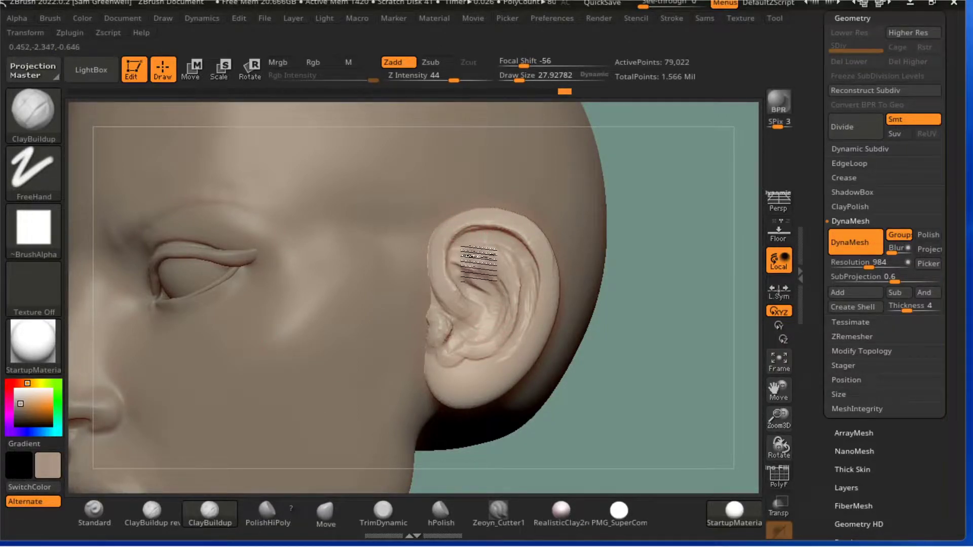
- Refine the hollow between the upper antihelix folds and the groove behind them with ClayBuildup
{"action": "left_click_drag", "start_coordinate": [692, 333], "coordinate": [682, 330]}
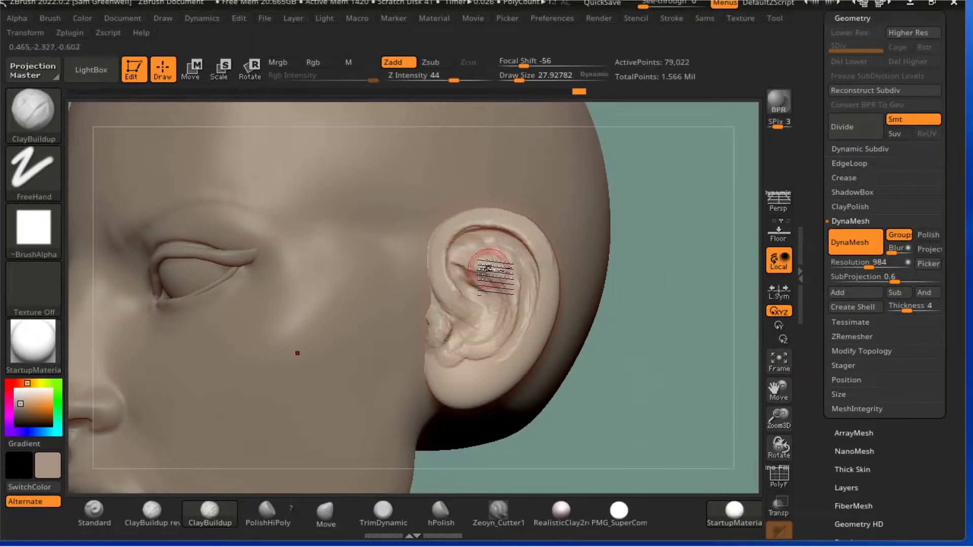
{"action": "left_click_drag", "start_coordinate": [643, 311], "coordinate": [605, 269]}
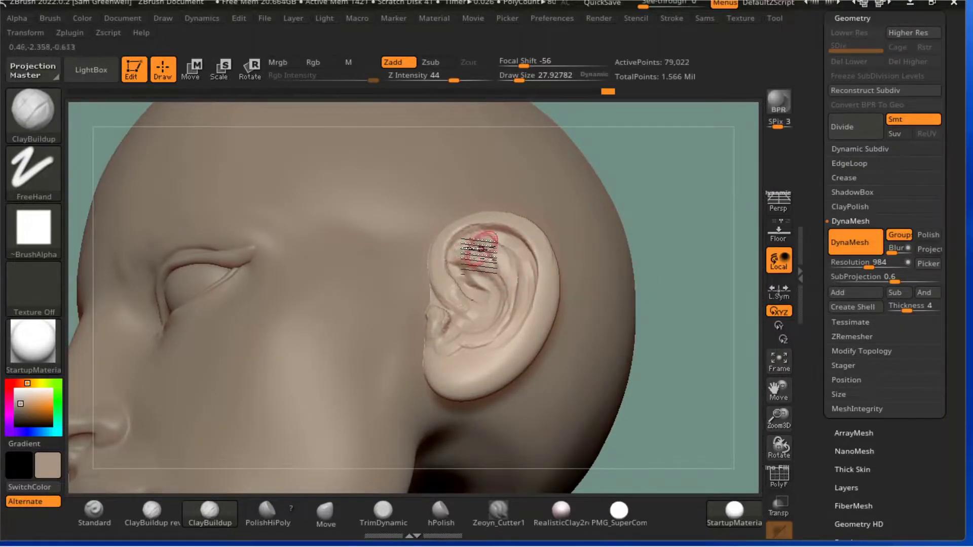
{"action": "left_click_drag", "start_coordinate": [466, 281], "coordinate": [483, 289]}
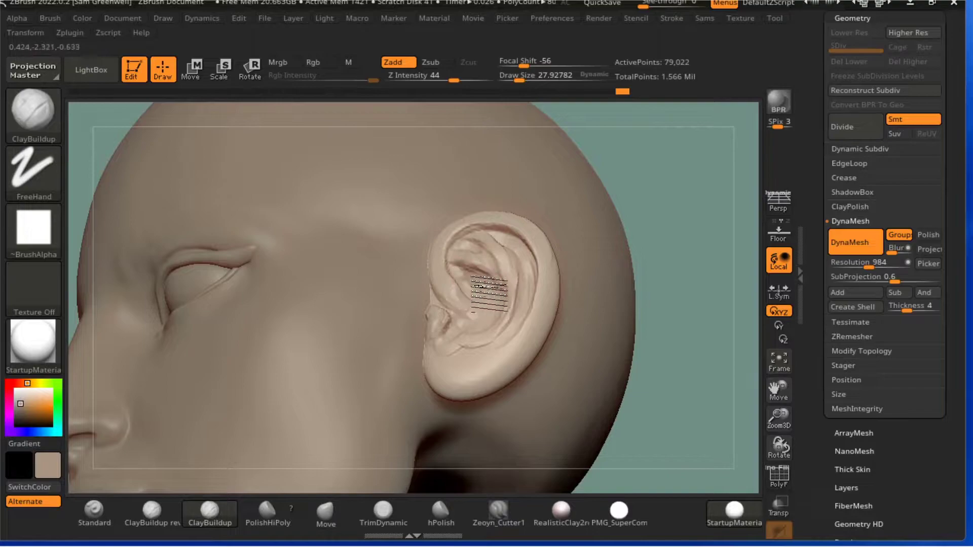
{"action": "left_click_drag", "start_coordinate": [680, 220], "coordinate": [640, 253]}
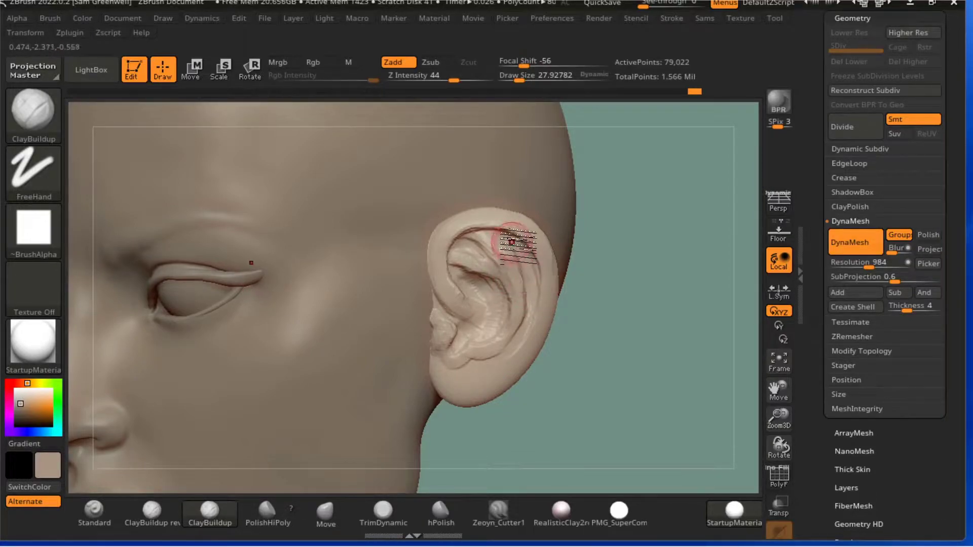
{"action": "mouse_move", "coordinate": [637, 275]}
{"action": "left_mouse_down"}
{"action": "mouse_move", "coordinate": [645, 252]}
{"action": "mouse_move", "coordinate": [639, 276]}
{"action": "left_mouse_up"}
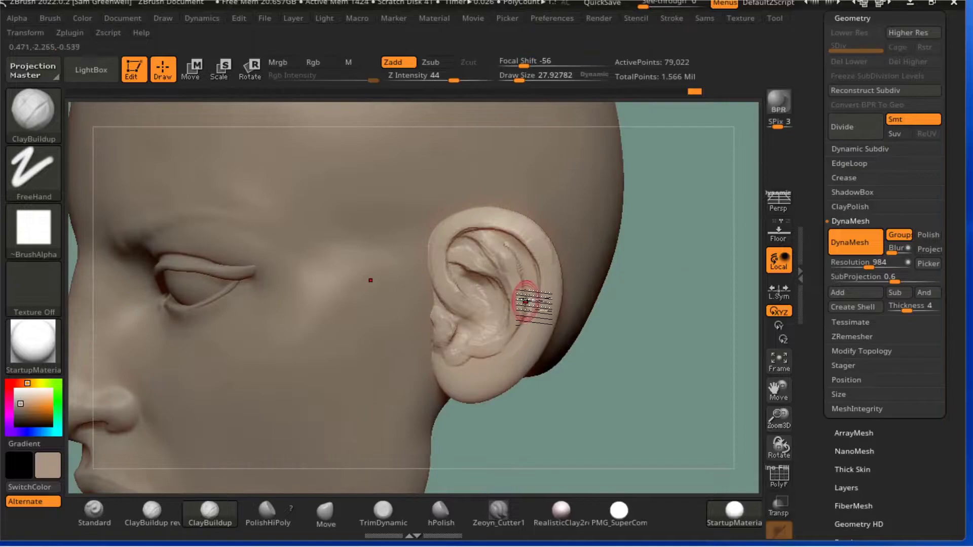
- Build up and shape the earlobe with ClayBuildup at draw size about 42
{"action": "left_click_drag", "start_coordinate": [525, 74], "coordinate": [530, 75]}
{"action": "mouse_move", "coordinate": [671, 310]}
{"action": "left_mouse_down"}
{"action": "mouse_move", "coordinate": [663, 304]}
{"action": "mouse_move", "coordinate": [697, 326]}
{"action": "mouse_move", "coordinate": [639, 295]}
{"action": "left_mouse_up"}
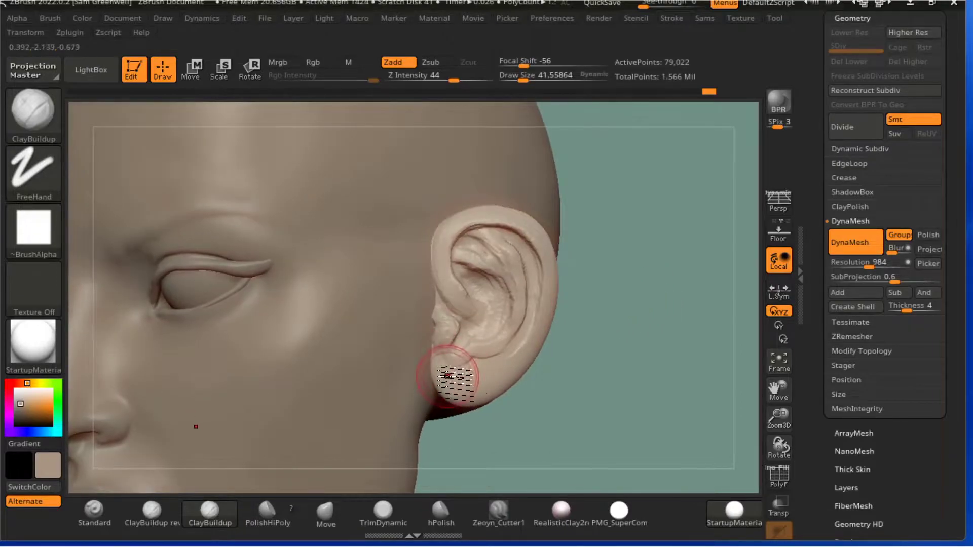
{"action": "mouse_move", "coordinate": [488, 401]}
{"action": "left_mouse_down"}
{"action": "mouse_move", "coordinate": [630, 390]}
{"action": "mouse_move", "coordinate": [463, 387]}
{"action": "mouse_move", "coordinate": [534, 369]}
{"action": "left_mouse_up"}
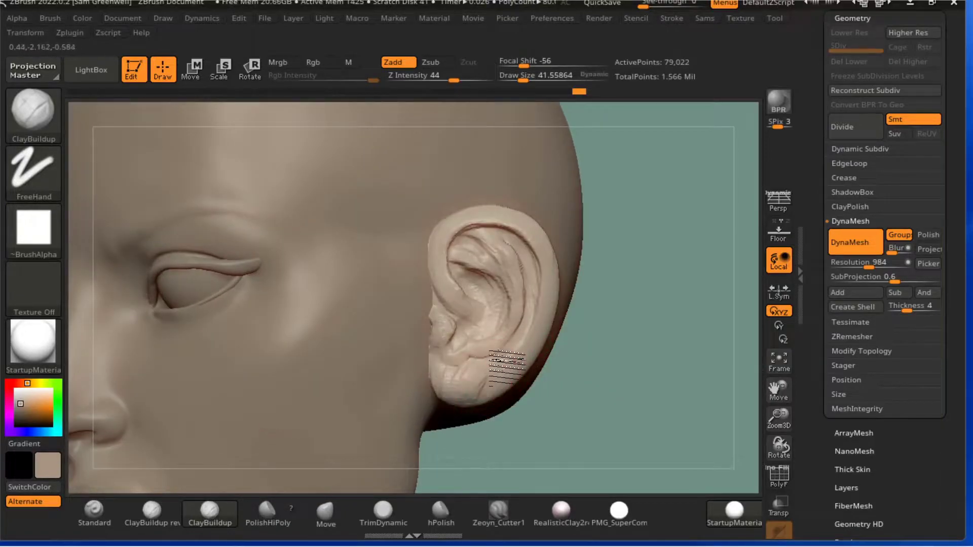
{"action": "left_click_drag", "start_coordinate": [625, 381], "coordinate": [654, 384]}
- Narrow the earlobe and the ear's lower rear rim with the Move brush at draw size about 73
{"action": "left_click", "coordinate": [325, 510]}
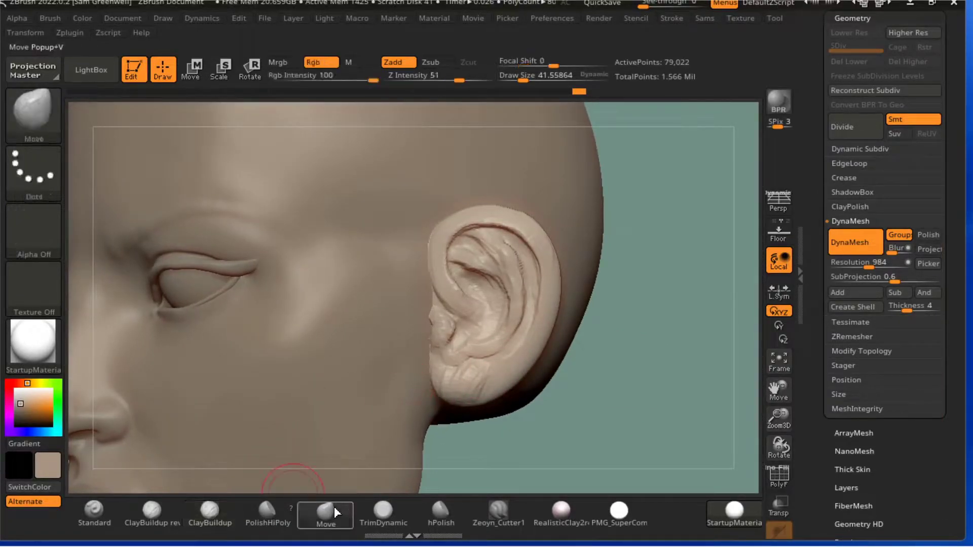
{"action": "left_click_drag", "start_coordinate": [522, 80], "coordinate": [526, 82]}
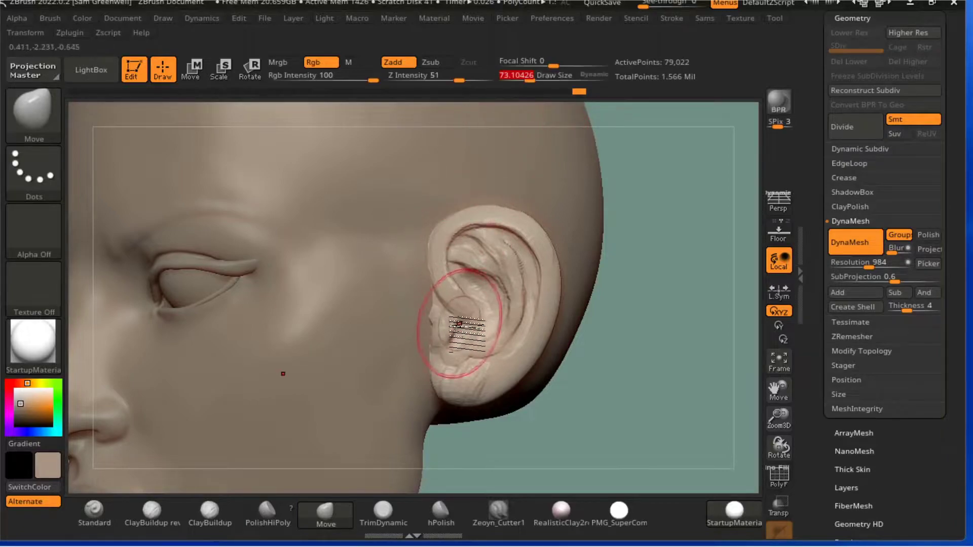
{"action": "left_click_drag", "start_coordinate": [459, 331], "coordinate": [467, 332]}
{"action": "left_click_drag", "start_coordinate": [507, 374], "coordinate": [453, 395]}
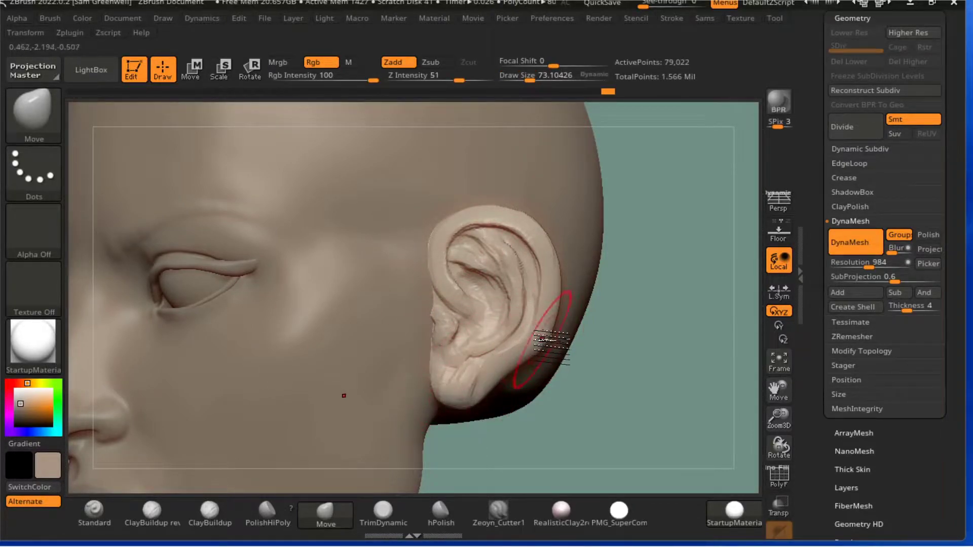
{"action": "left_click_drag", "start_coordinate": [539, 338], "coordinate": [538, 329]}
- Adjust the ear's outer rim as seen from the front with the Move brush at draw size about 39
{"action": "mouse_move", "coordinate": [628, 336]}
{"action": "left_mouse_down"}
{"action": "mouse_move", "coordinate": [675, 339]}
{"action": "mouse_move", "coordinate": [552, 294]}
{"action": "left_mouse_up"}
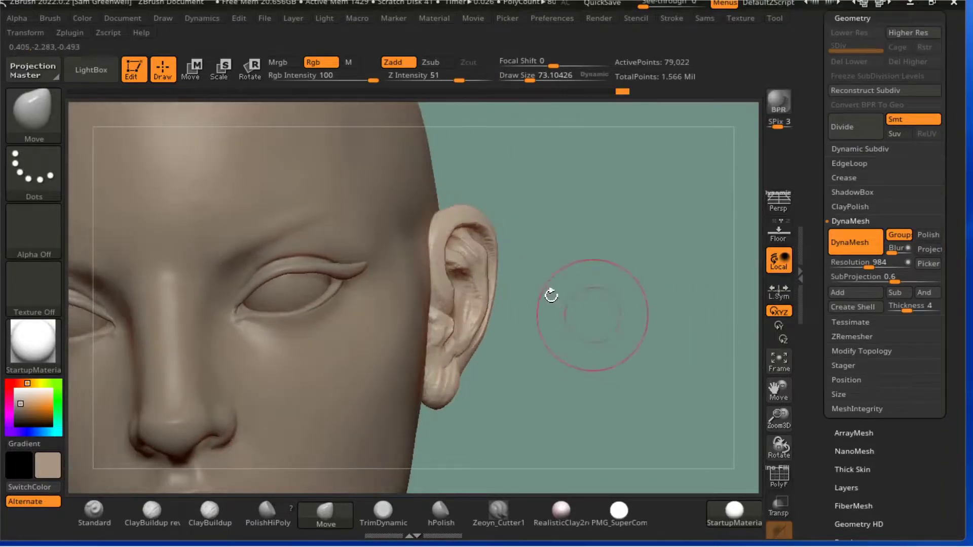
{"action": "left_click_drag", "start_coordinate": [530, 79], "coordinate": [521, 79]}
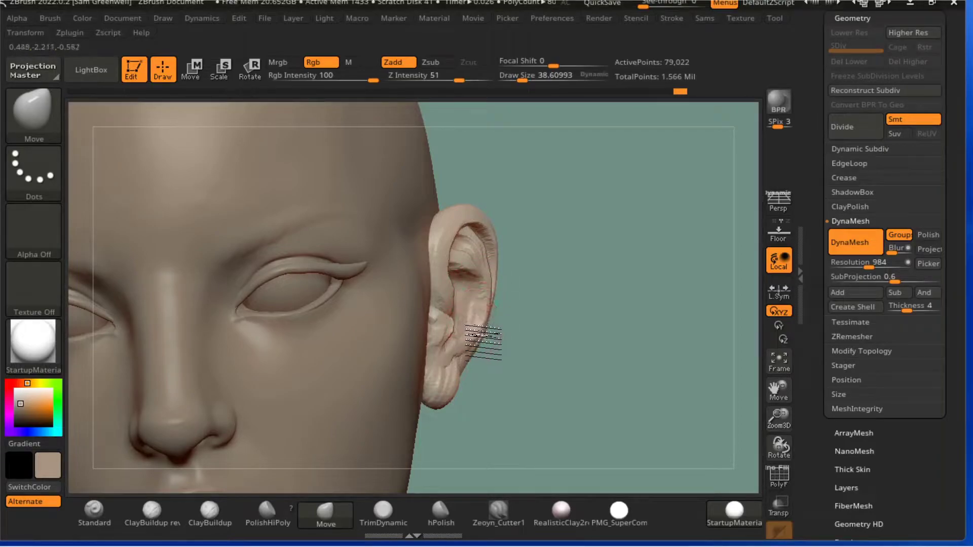
{"action": "left_click_drag", "start_coordinate": [559, 289], "coordinate": [561, 293]}
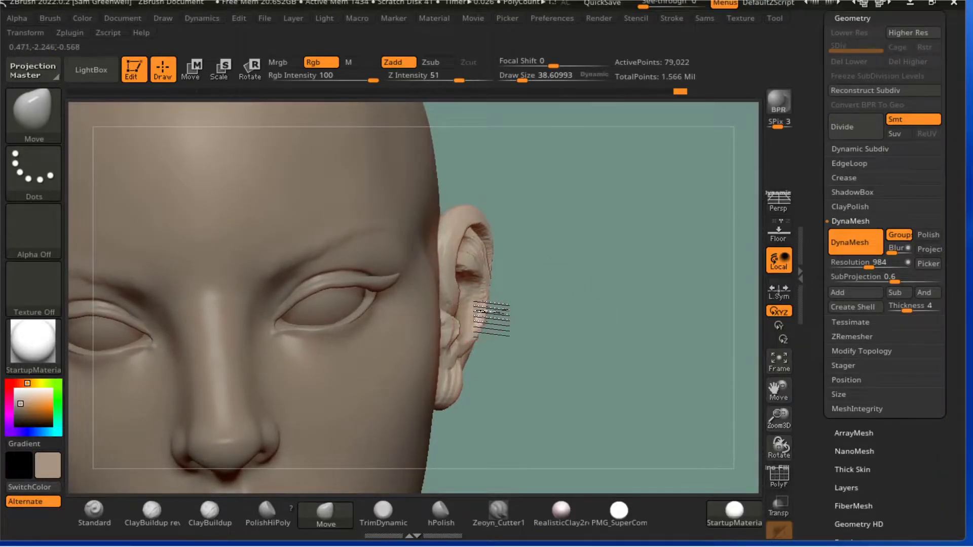
- Refine the ear's outline with the Move brush, checking it from the front, side and back
{"action": "mouse_move", "coordinate": [481, 297]}
{"action": "left_mouse_down"}
{"action": "mouse_move", "coordinate": [504, 279]}
{"action": "mouse_move", "coordinate": [479, 291]}
{"action": "left_mouse_up"}
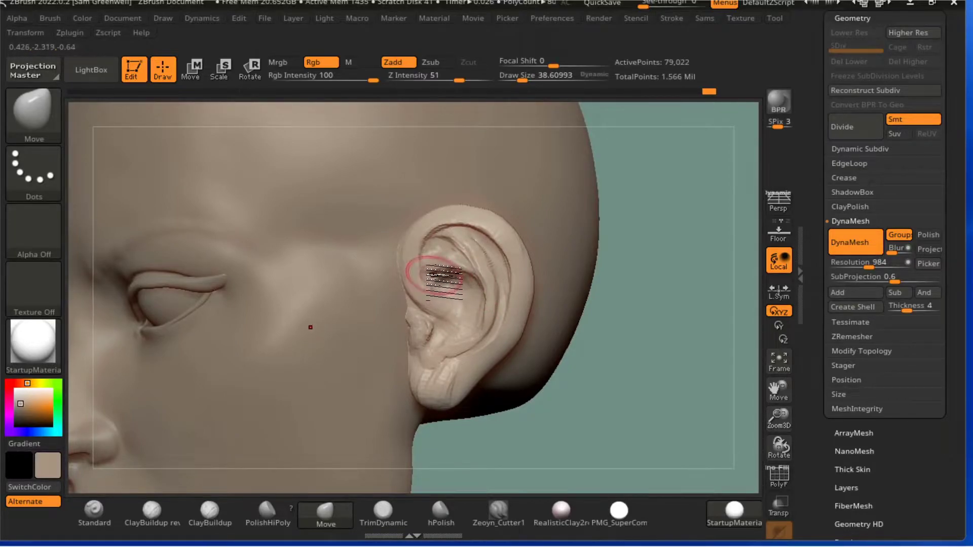
{"action": "left_click_drag", "start_coordinate": [646, 274], "coordinate": [599, 281]}
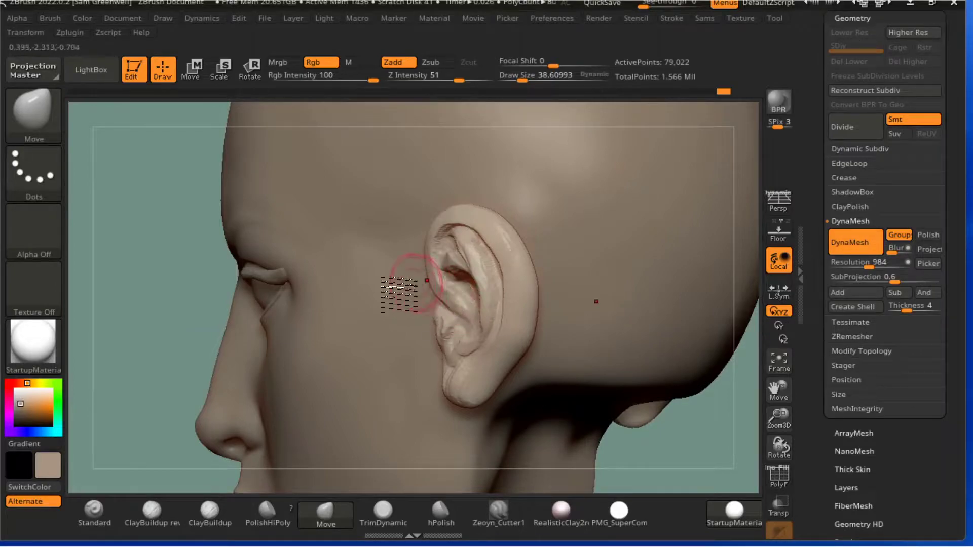
{"action": "left_click_drag", "start_coordinate": [399, 293], "coordinate": [450, 299]}
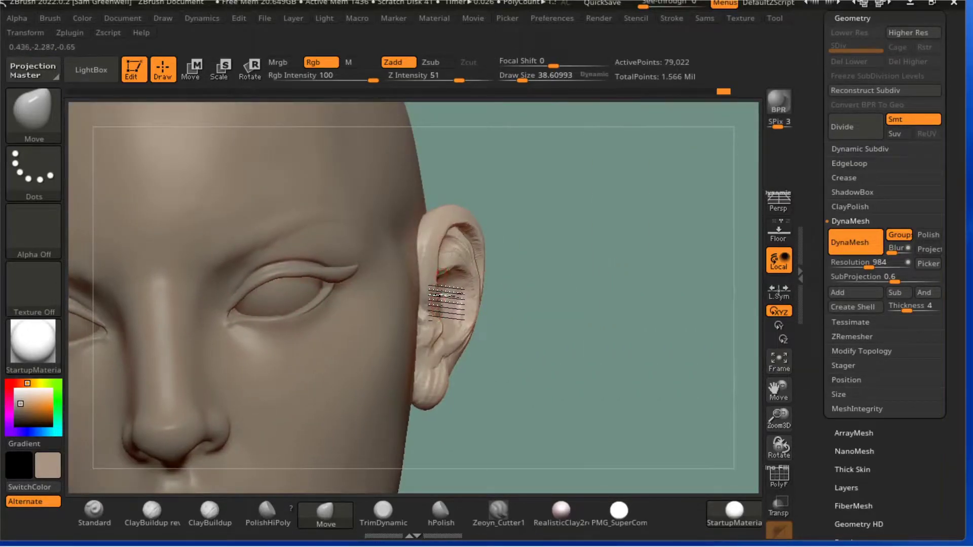
{"action": "mouse_move", "coordinate": [578, 265]}
{"action": "left_mouse_down"}
{"action": "mouse_move", "coordinate": [591, 304]}
{"action": "mouse_move", "coordinate": [603, 265]}
{"action": "mouse_move", "coordinate": [569, 282]}
{"action": "mouse_move", "coordinate": [574, 276]}
{"action": "left_mouse_up"}
{"action": "left_click_drag", "start_coordinate": [653, 291], "coordinate": [570, 291]}
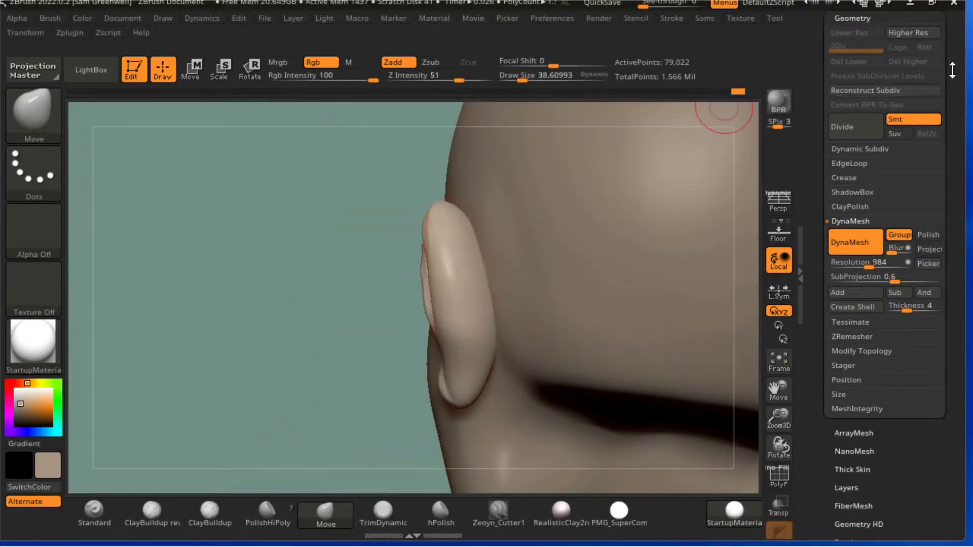
- Hide all subtools except the ears
{"action": "left_click_drag", "start_coordinate": [952, 70], "coordinate": [960, 130]}
{"action": "left_click", "coordinate": [851, 108]}
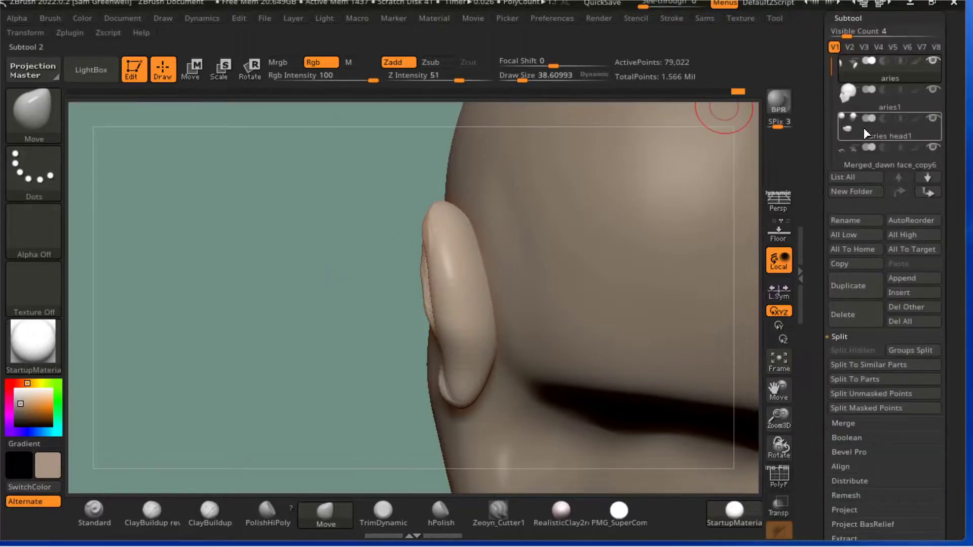
{"action": "left_click", "coordinate": [932, 61]}
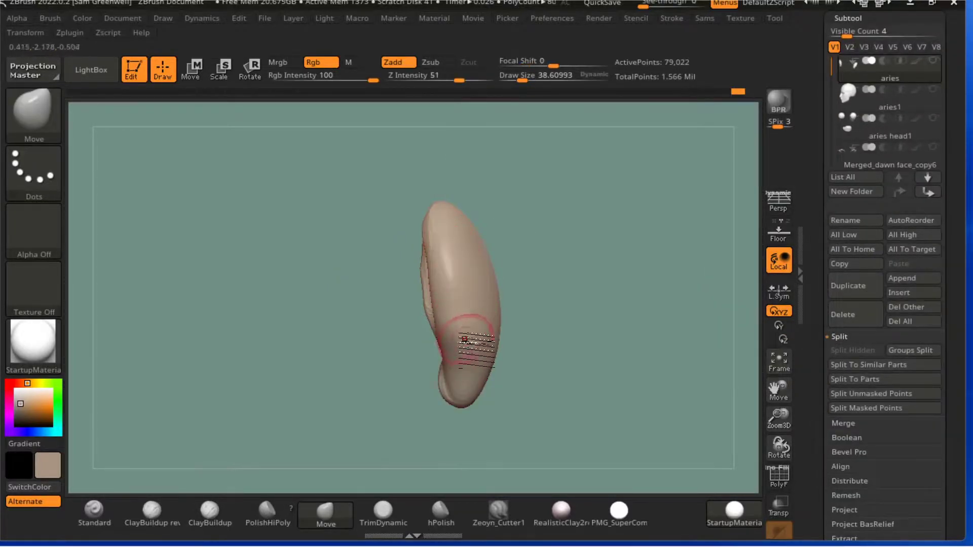
- Set ClayBuildup to a draw size of about 65 and enable backface masking for sculpting the back of the ear
{"action": "left_click", "coordinate": [219, 515]}
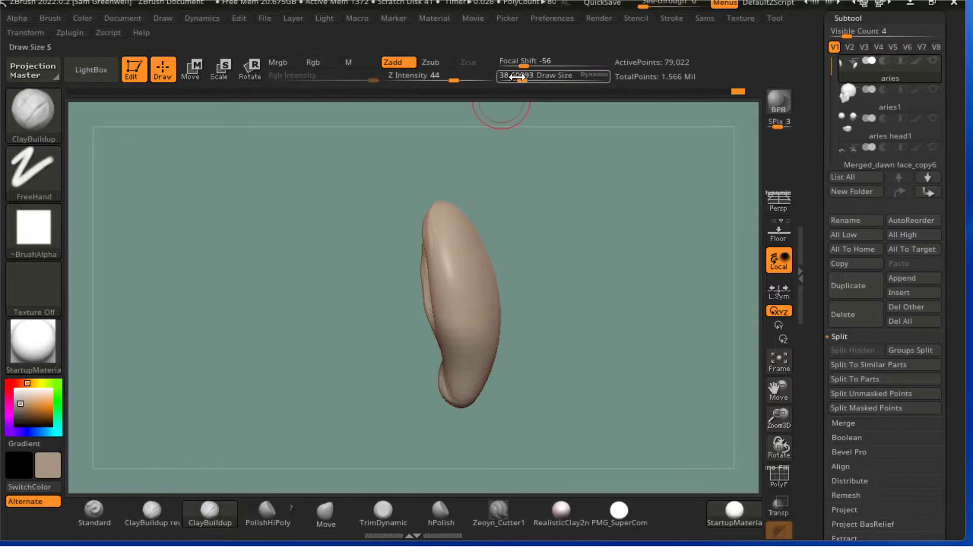
{"action": "left_click_drag", "start_coordinate": [520, 79], "coordinate": [529, 80]}
{"action": "left_click_drag", "start_coordinate": [573, 280], "coordinate": [607, 266]}
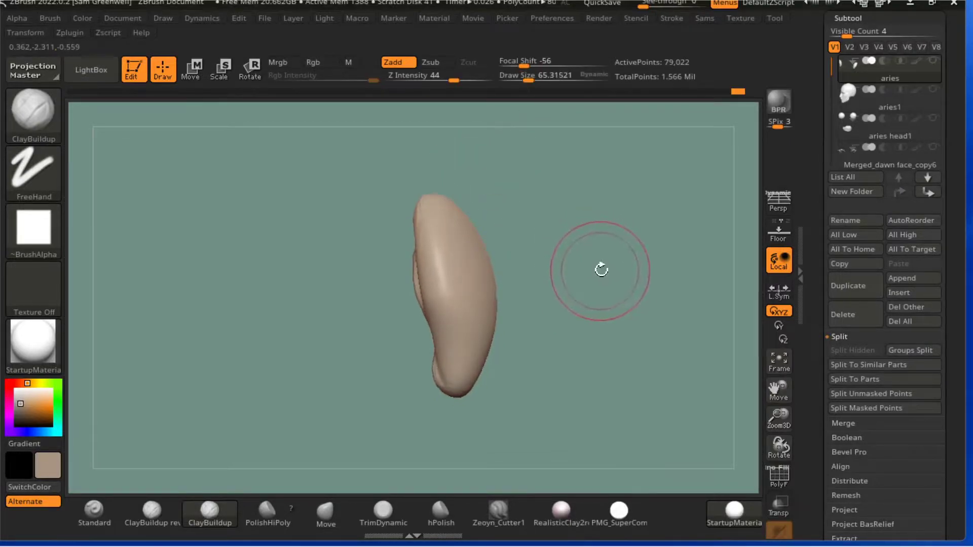
{"action": "mouse_move", "coordinate": [470, 215]}
{"action": "left_mouse_down"}
{"action": "mouse_move", "coordinate": [483, 238]}
{"action": "mouse_move", "coordinate": [457, 210]}
{"action": "mouse_move", "coordinate": [460, 266]}
{"action": "left_mouse_up"}
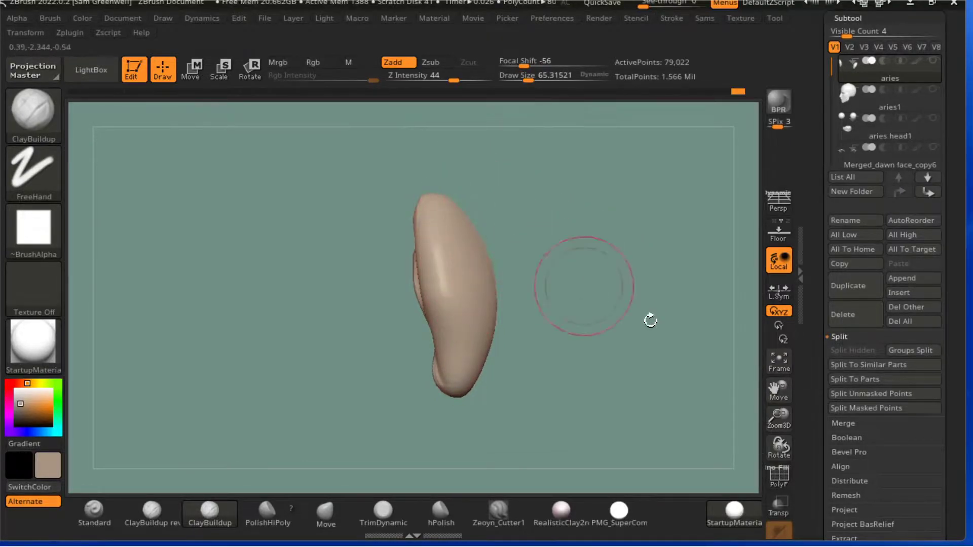
{"action": "left_click_drag", "start_coordinate": [776, 420], "coordinate": [776, 433]}
{"action": "left_click_drag", "start_coordinate": [778, 389], "coordinate": [744, 394]}
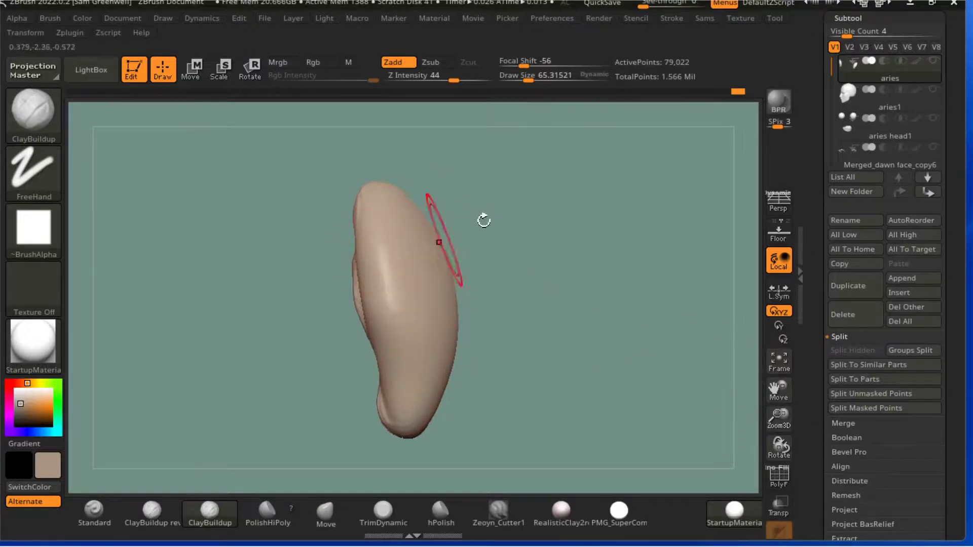
{"action": "left_click_drag", "start_coordinate": [963, 71], "coordinate": [968, 247]}
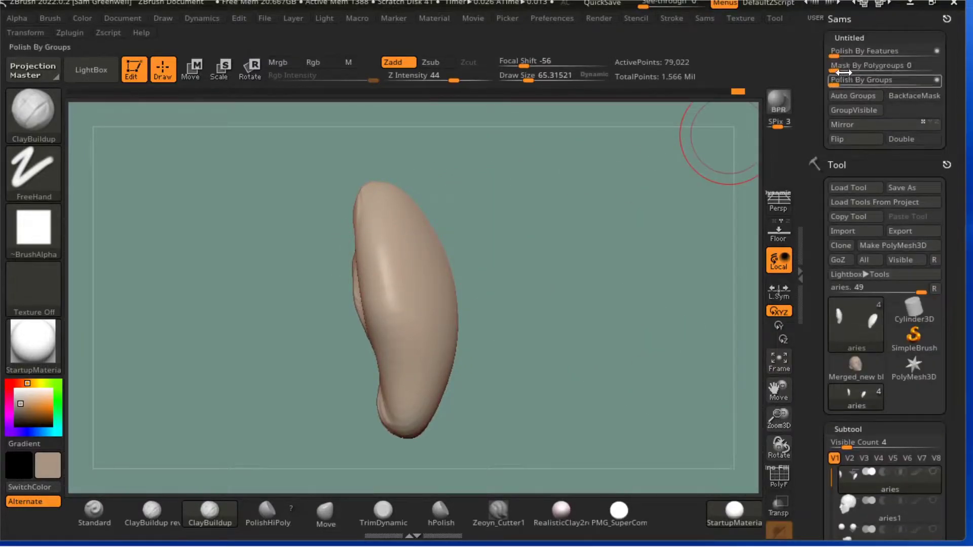
{"action": "left_click", "coordinate": [914, 96]}
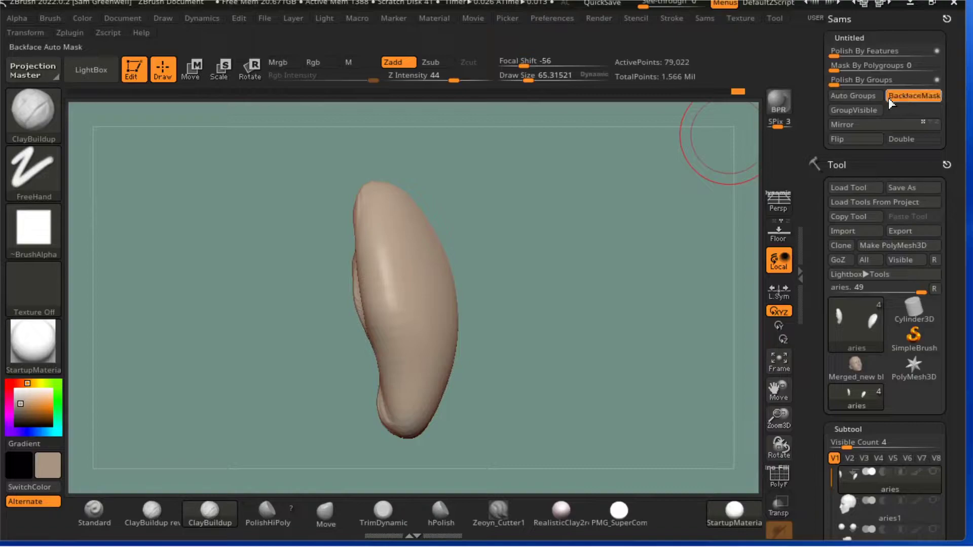
- Shape the raised back of the ear bowl and the recessed rim around it with ClayBuildup
{"action": "mouse_move", "coordinate": [508, 220]}
{"action": "left_mouse_down"}
{"action": "mouse_move", "coordinate": [609, 240]}
{"action": "mouse_move", "coordinate": [446, 283]}
{"action": "mouse_move", "coordinate": [550, 213]}
{"action": "mouse_move", "coordinate": [528, 224]}
{"action": "mouse_move", "coordinate": [362, 228]}
{"action": "left_mouse_up"}
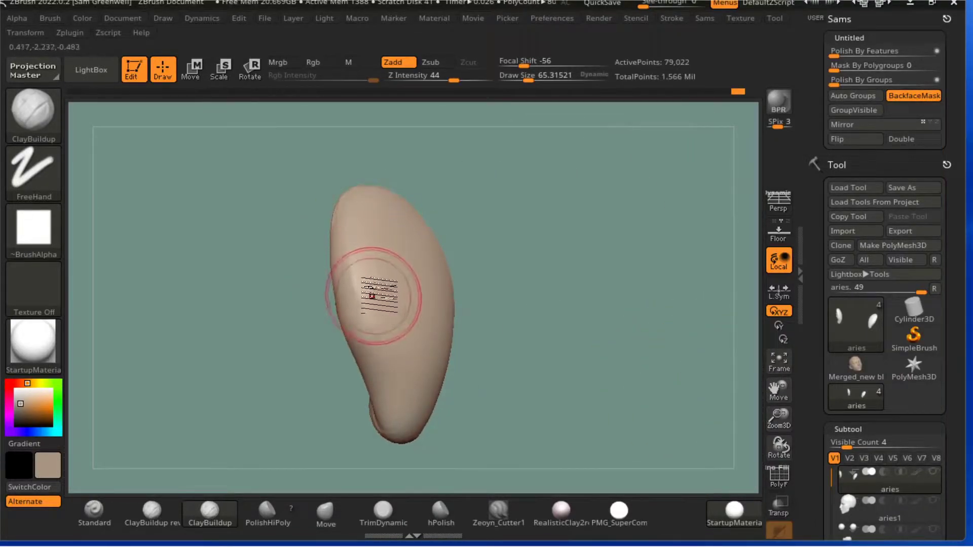
{"action": "mouse_move", "coordinate": [380, 282]}
{"action": "left_mouse_down"}
{"action": "mouse_move", "coordinate": [386, 341]}
{"action": "mouse_move", "coordinate": [413, 405]}
{"action": "mouse_move", "coordinate": [435, 405]}
{"action": "mouse_move", "coordinate": [489, 348]}
{"action": "mouse_move", "coordinate": [464, 379]}
{"action": "mouse_move", "coordinate": [561, 300]}
{"action": "mouse_move", "coordinate": [412, 347]}
{"action": "mouse_move", "coordinate": [409, 389]}
{"action": "mouse_move", "coordinate": [508, 264]}
{"action": "left_mouse_up"}
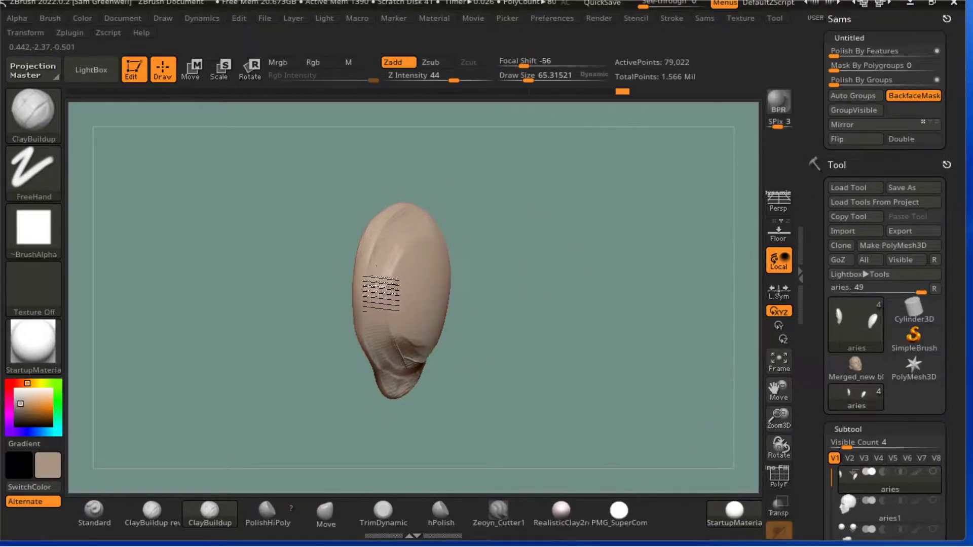
{"action": "left_click_drag", "start_coordinate": [482, 222], "coordinate": [446, 218]}
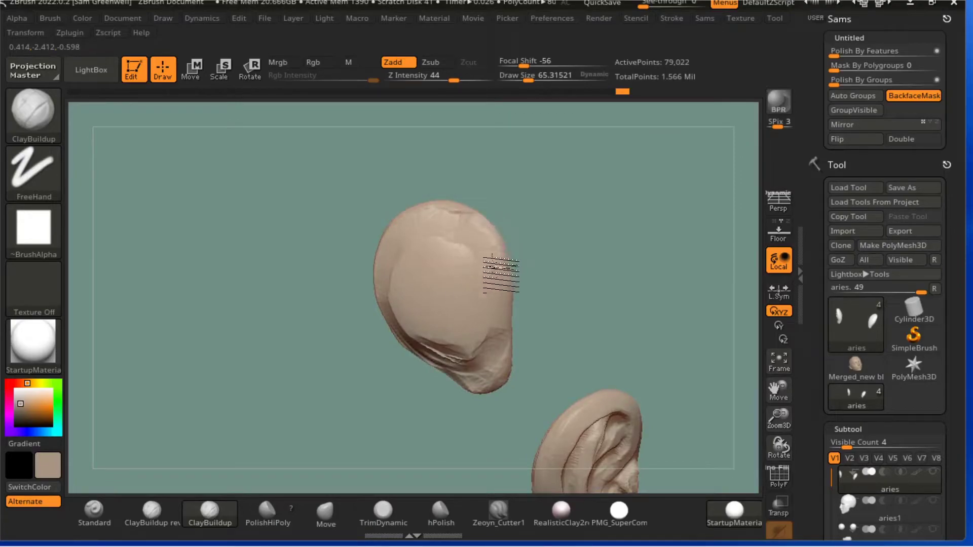
{"action": "left_click_drag", "start_coordinate": [538, 246], "coordinate": [572, 212]}
{"action": "mouse_move", "coordinate": [442, 228]}
{"action": "left_mouse_down"}
{"action": "mouse_move", "coordinate": [417, 282]}
{"action": "mouse_move", "coordinate": [454, 360]}
{"action": "left_mouse_up"}
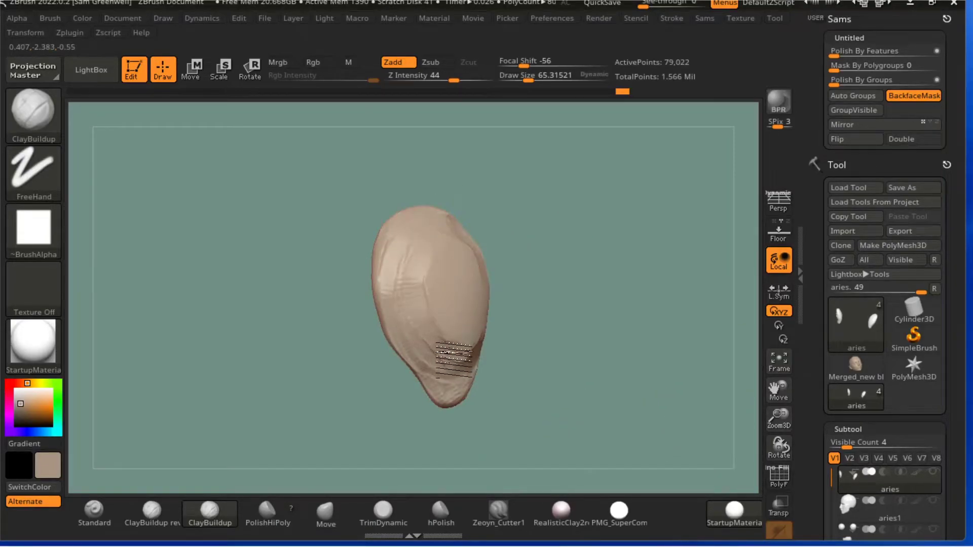
- Carve the lower back of the ear toward the earlobe and the adjoining rear rim with ClayBuildup
{"action": "mouse_move", "coordinate": [434, 260]}
{"action": "right_mouse_down"}
{"action": "mouse_move", "coordinate": [445, 278]}
{"action": "mouse_move", "coordinate": [456, 253]}
{"action": "right_mouse_up"}
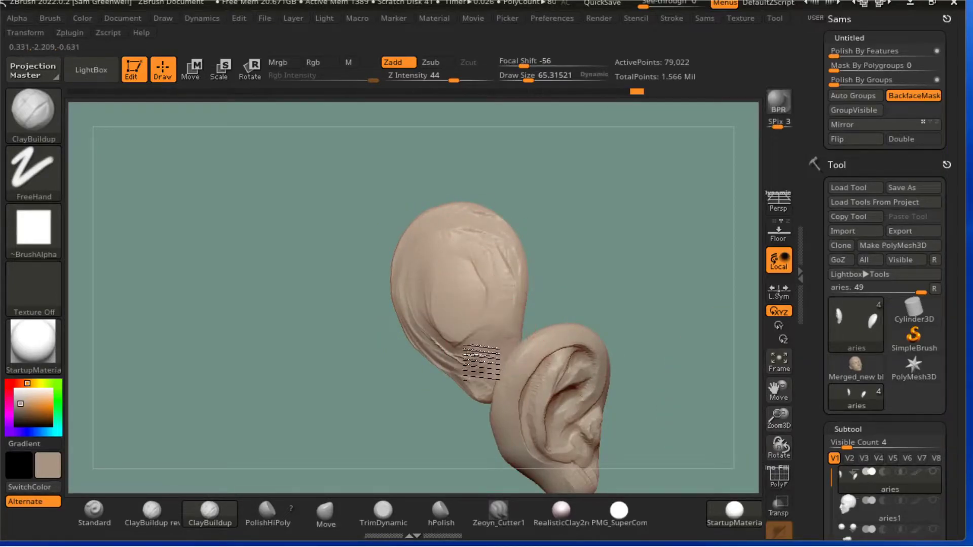
{"action": "mouse_move", "coordinate": [560, 256]}
{"action": "left_mouse_down"}
{"action": "mouse_move", "coordinate": [591, 270]}
{"action": "mouse_move", "coordinate": [578, 283]}
{"action": "mouse_move", "coordinate": [564, 269]}
{"action": "mouse_move", "coordinate": [582, 269]}
{"action": "mouse_move", "coordinate": [467, 268]}
{"action": "left_mouse_up"}
{"action": "mouse_move", "coordinate": [474, 250]}
{"action": "right_mouse_down"}
{"action": "mouse_move", "coordinate": [468, 278]}
{"action": "mouse_move", "coordinate": [444, 304]}
{"action": "right_mouse_up"}
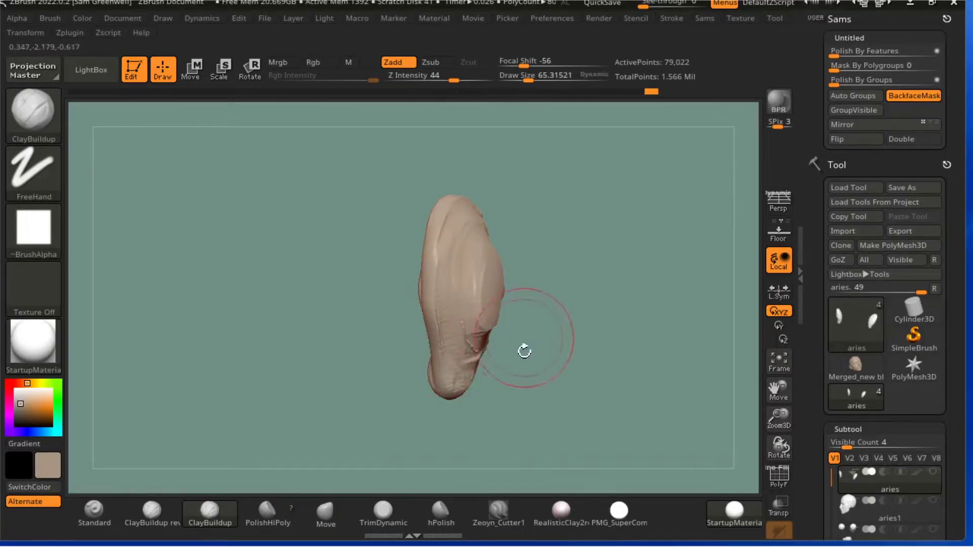
{"action": "mouse_move", "coordinate": [524, 351]}
{"action": "right_mouse_down"}
{"action": "mouse_move", "coordinate": [537, 315]}
{"action": "mouse_move", "coordinate": [446, 382]}
{"action": "right_mouse_up"}
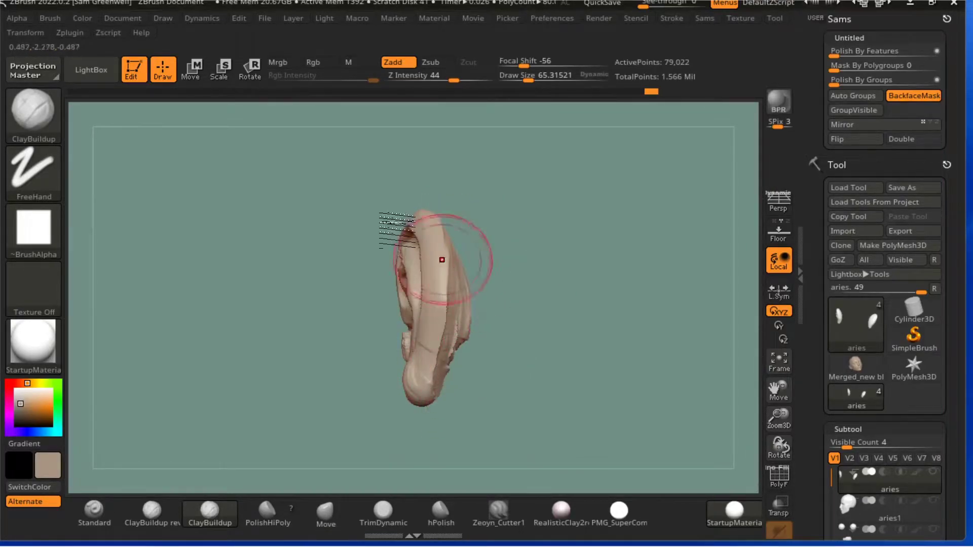
- Sculpt the ear's outer rear rim with ClayBuildup at a finer draw size of about 28
{"action": "left_click", "coordinate": [239, 18]}
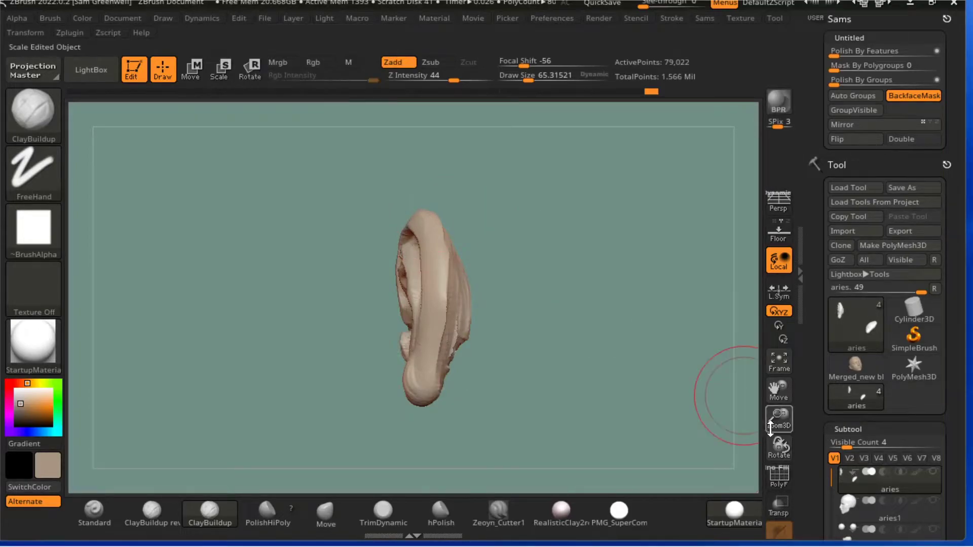
{"action": "left_click_drag", "start_coordinate": [776, 422], "coordinate": [731, 408]}
{"action": "right_click_drag", "start_coordinate": [573, 323], "coordinate": [565, 350]}
{"action": "mouse_move", "coordinate": [560, 299]}
{"action": "right_mouse_down"}
{"action": "mouse_move", "coordinate": [561, 260]}
{"action": "mouse_move", "coordinate": [532, 198]}
{"action": "right_mouse_up"}
{"action": "left_click_drag", "start_coordinate": [443, 195], "coordinate": [462, 324]}
{"action": "right_click_drag", "start_coordinate": [451, 369], "coordinate": [521, 217]}
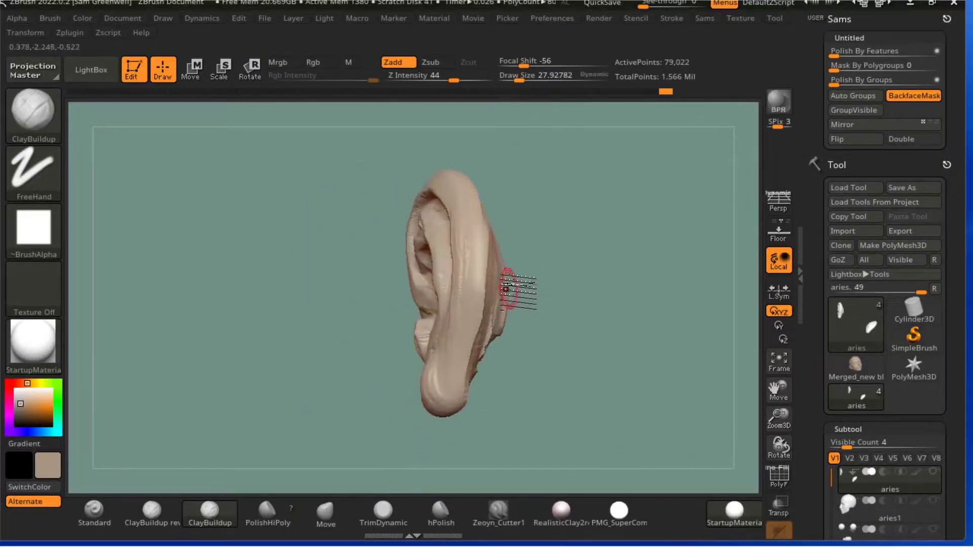
- Build up the back of the ear down to the earlobe with ClayBuildup at draw size about 39
{"action": "left_click", "coordinate": [522, 79]}
{"action": "right_click_drag", "start_coordinate": [558, 197], "coordinate": [487, 219]}
{"action": "left_click_drag", "start_coordinate": [466, 275], "coordinate": [467, 311]}
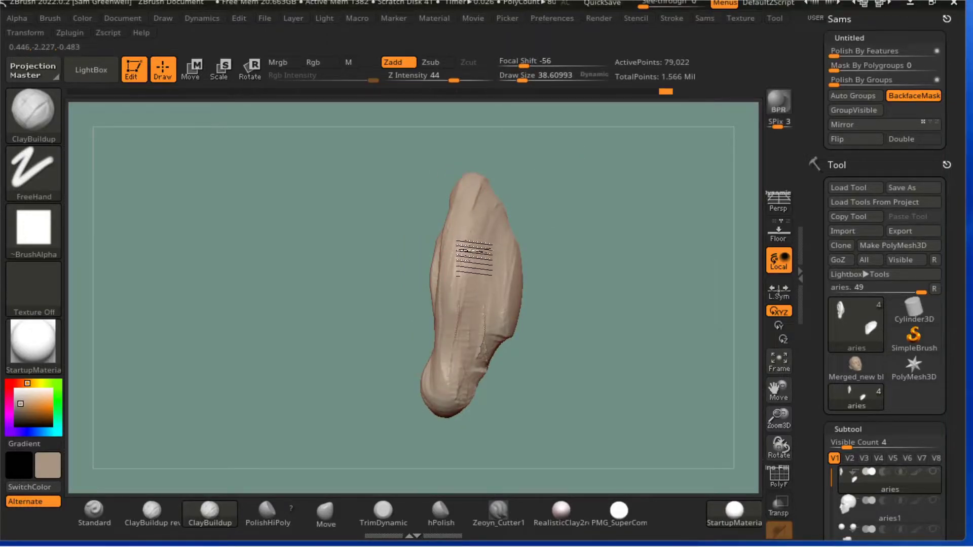
{"action": "left_click_drag", "start_coordinate": [469, 303], "coordinate": [458, 413]}
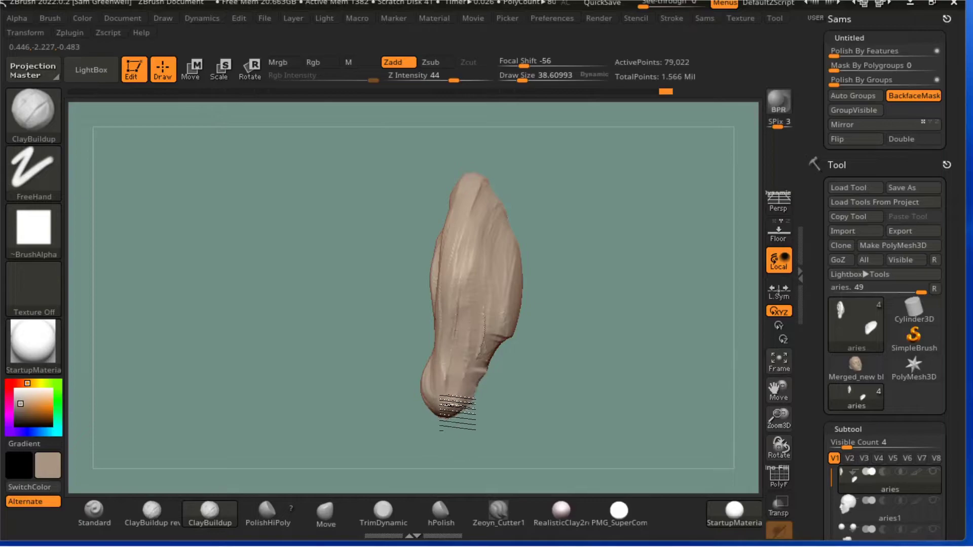
{"action": "right_click_drag", "start_coordinate": [522, 358], "coordinate": [554, 332]}
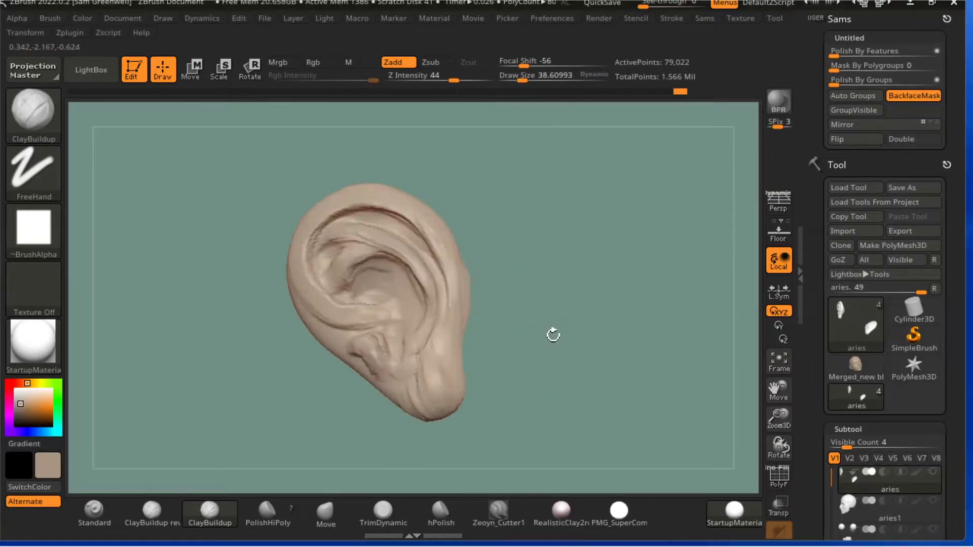
{"action": "mouse_move", "coordinate": [471, 402]}
{"action": "right_mouse_down"}
{"action": "mouse_move", "coordinate": [522, 315]}
{"action": "mouse_move", "coordinate": [445, 326]}
{"action": "mouse_move", "coordinate": [336, 380]}
{"action": "mouse_move", "coordinate": [562, 297]}
{"action": "right_mouse_up"}
- Refine the antihelix, the ear's front edge and the tragus with ClayBuildup
{"action": "left_click_drag", "start_coordinate": [468, 240], "coordinate": [483, 251]}
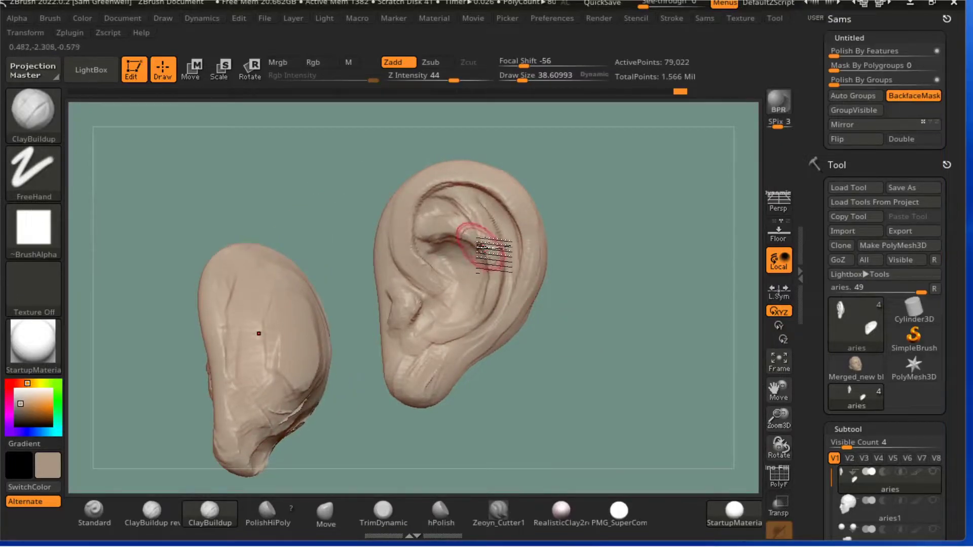
{"action": "left_click_drag", "start_coordinate": [614, 247], "coordinate": [620, 252]}
{"action": "left_click_drag", "start_coordinate": [399, 218], "coordinate": [396, 310]}
{"action": "left_click_drag", "start_coordinate": [572, 362], "coordinate": [592, 377]}
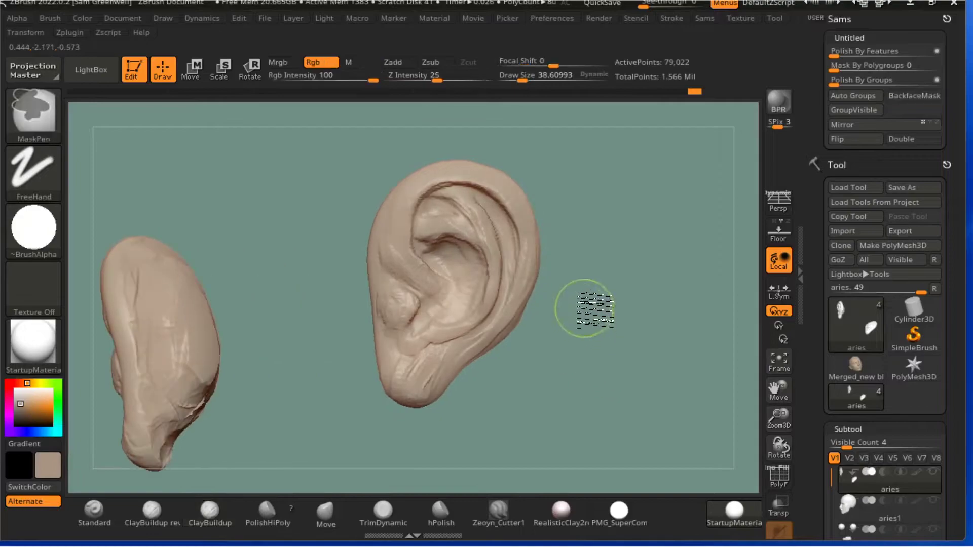
- Remesh the ears with DynaMesh and soften their surface with the Polish By Groups deformation
{"action": "left_click_drag", "start_coordinate": [593, 290], "coordinate": [622, 394], "text": "ctrl"}
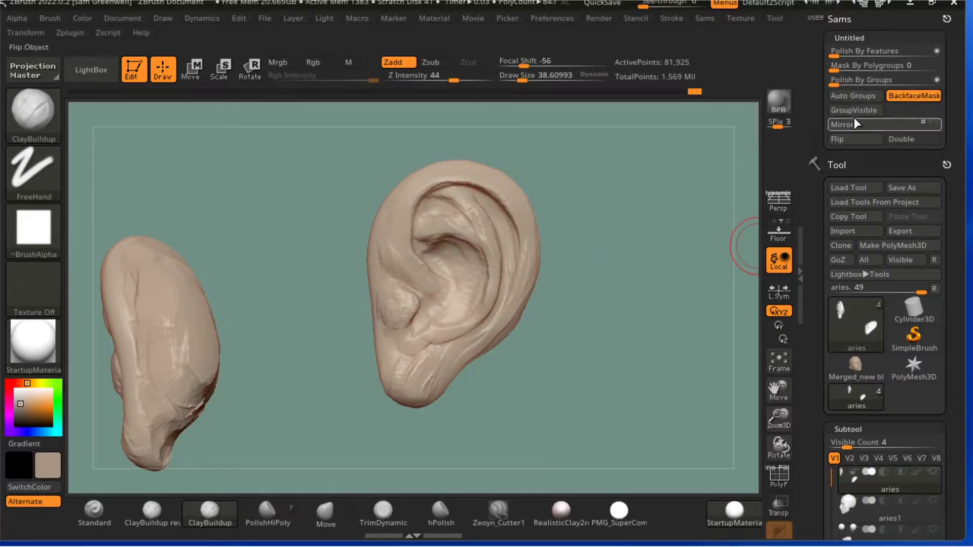
{"action": "left_click_drag", "start_coordinate": [952, 271], "coordinate": [956, 112]}
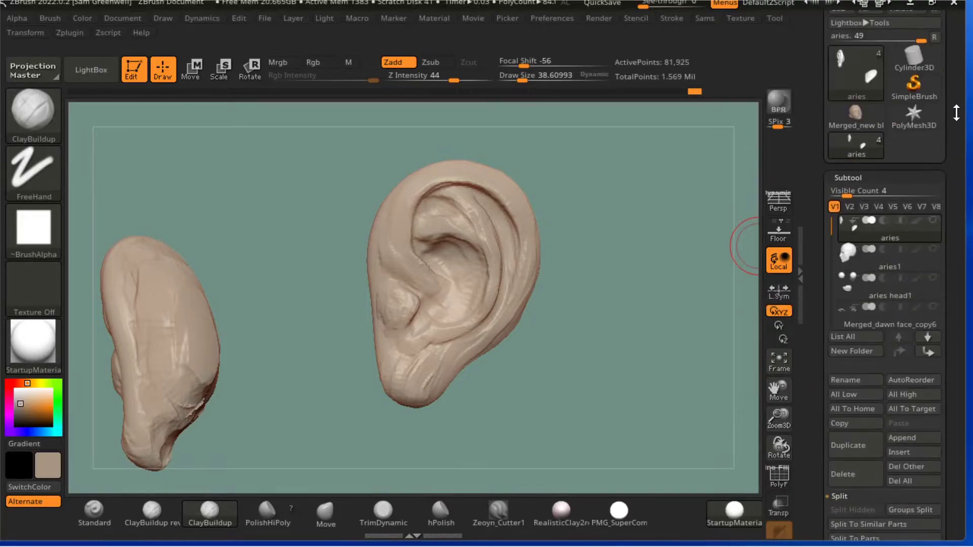
{"action": "left_click_drag", "start_coordinate": [951, 246], "coordinate": [950, 92]}
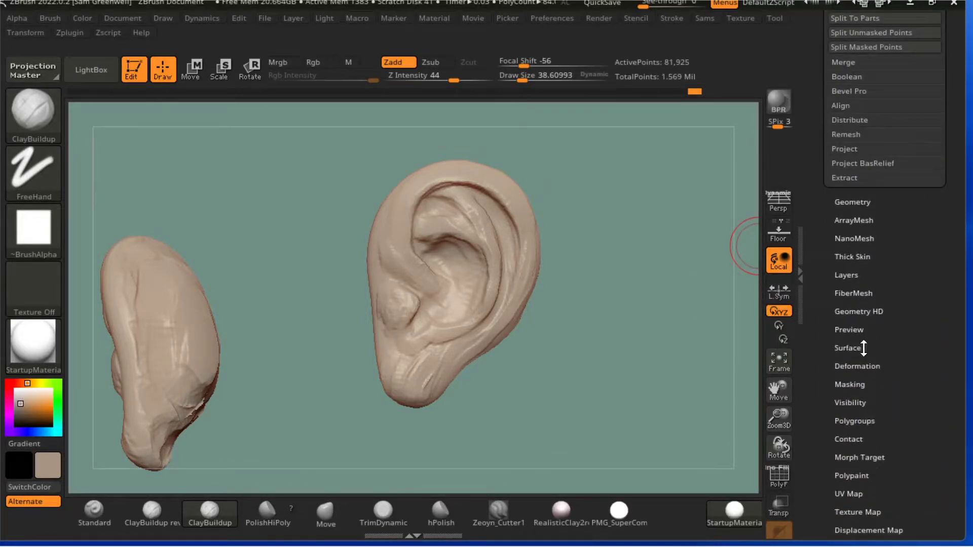
{"action": "left_click", "coordinate": [861, 366]}
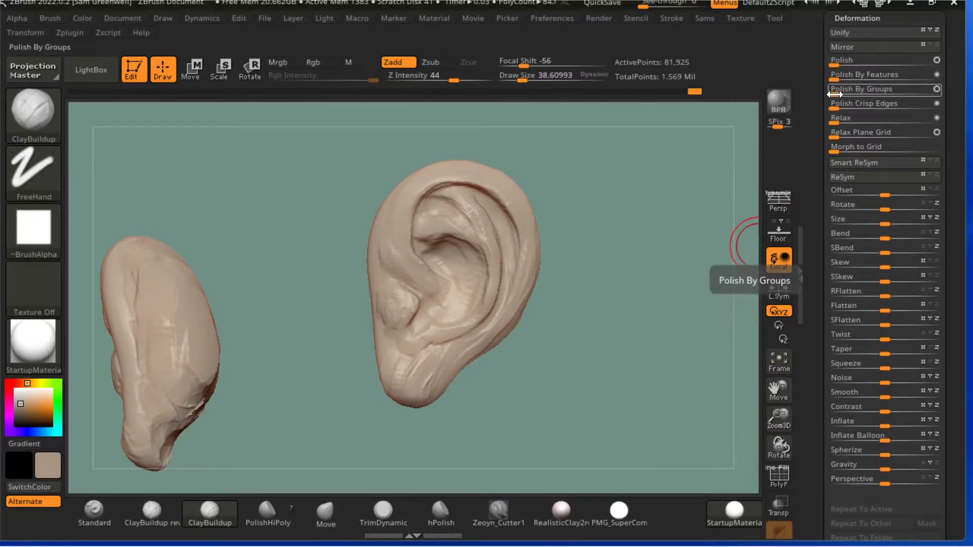
{"action": "left_click_drag", "start_coordinate": [833, 93], "coordinate": [840, 93]}
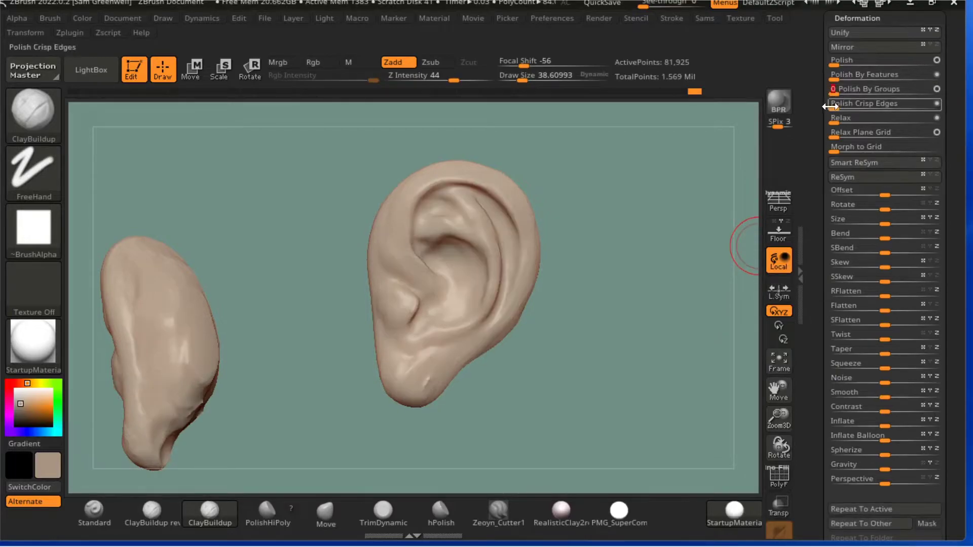
- Smooth the dent on the earlobe and remesh the ears with DynaMesh
{"action": "left_click_drag", "start_coordinate": [432, 376], "coordinate": [432, 390], "text": "shift"}
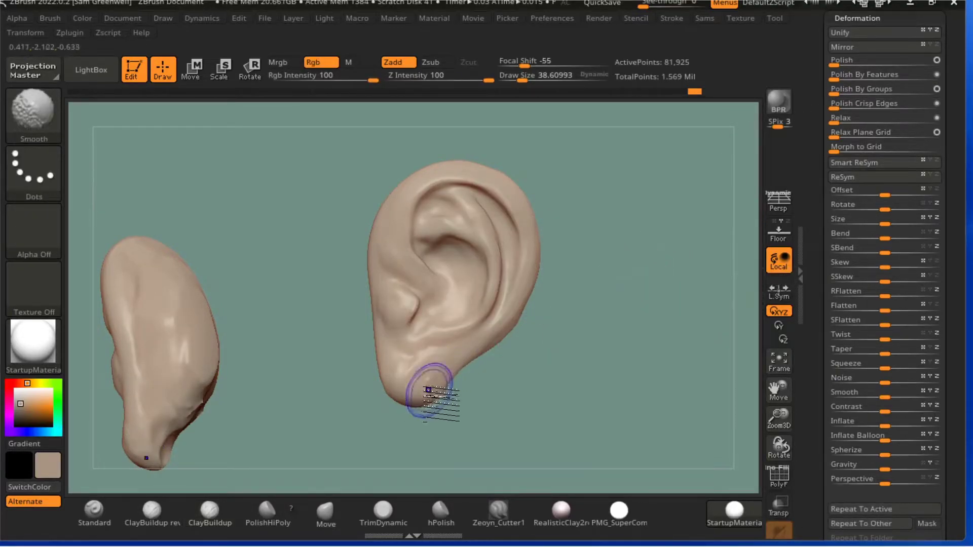
{"action": "left_click_drag", "start_coordinate": [596, 333], "coordinate": [616, 422], "text": "ctrl"}
- Add volume to the earlobe with ClayBuildup
{"action": "left_click_drag", "start_coordinate": [440, 348], "coordinate": [427, 385]}
{"action": "mouse_move", "coordinate": [565, 340]}
{"action": "left_mouse_down"}
{"action": "mouse_move", "coordinate": [591, 362]}
{"action": "mouse_move", "coordinate": [574, 362]}
{"action": "mouse_move", "coordinate": [582, 325]}
{"action": "mouse_move", "coordinate": [594, 325]}
{"action": "left_mouse_up"}
{"action": "left_click_drag", "start_coordinate": [789, 427], "coordinate": [695, 309]}
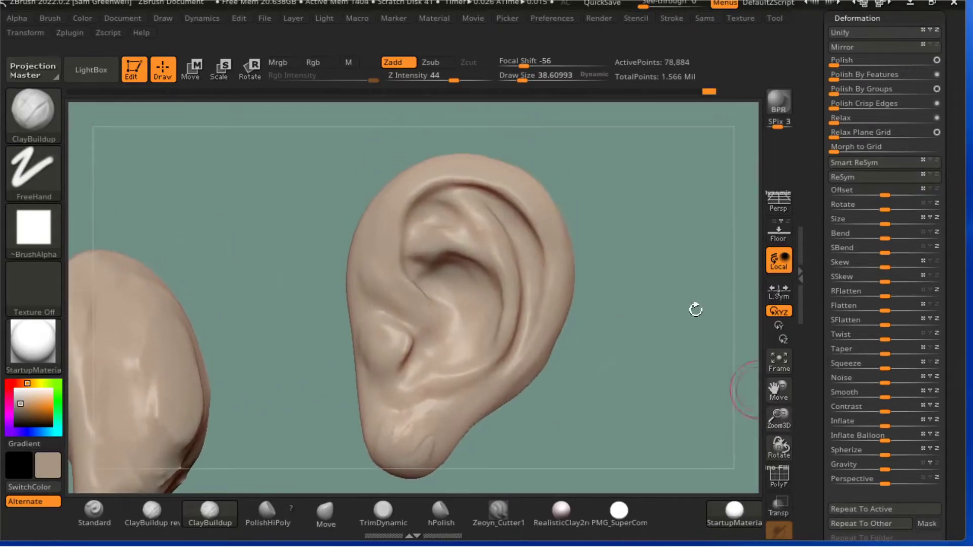
- Define the upper hollow of the ear bowl and the tragus area with ClayBuildup at draw size about 36
{"action": "left_click_drag", "start_coordinate": [525, 77], "coordinate": [521, 78]}
{"action": "left_click_drag", "start_coordinate": [585, 146], "coordinate": [541, 175]}
{"action": "mouse_move", "coordinate": [408, 243]}
{"action": "left_mouse_down"}
{"action": "mouse_move", "coordinate": [495, 257]}
{"action": "mouse_move", "coordinate": [450, 222]}
{"action": "left_mouse_up"}
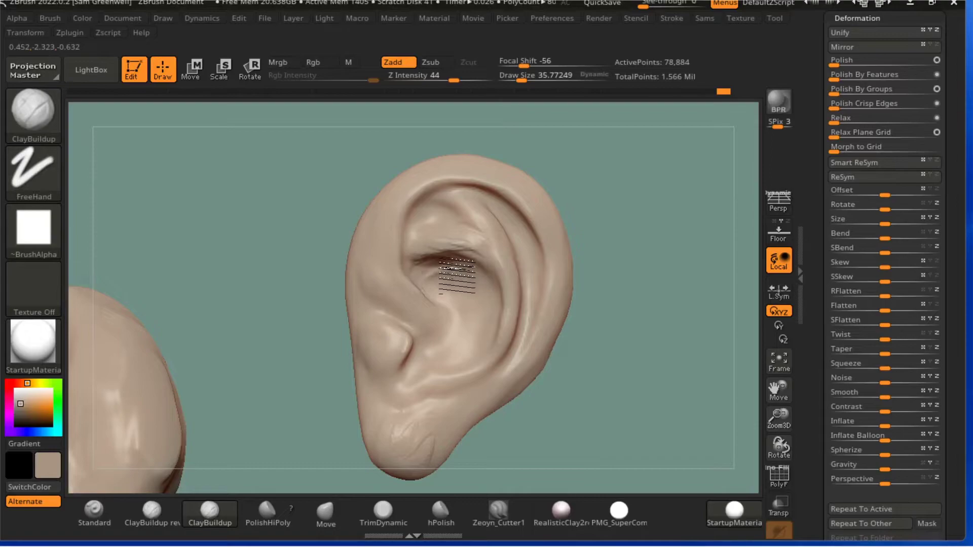
{"action": "mouse_move", "coordinate": [446, 292]}
{"action": "left_mouse_down"}
{"action": "mouse_move", "coordinate": [504, 282]}
{"action": "mouse_move", "coordinate": [413, 326]}
{"action": "mouse_move", "coordinate": [399, 359]}
{"action": "left_mouse_up"}
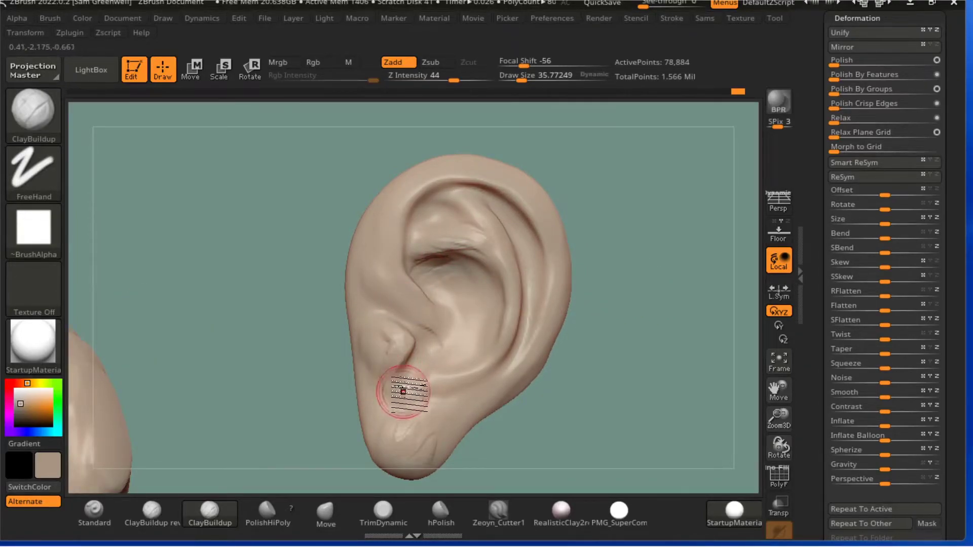
- Build up the ear bowl behind the tragus with ClayBuildup at draw size about 36
{"action": "left_click_drag", "start_coordinate": [580, 354], "coordinate": [507, 367]}
{"action": "mouse_move", "coordinate": [415, 326]}
{"action": "left_mouse_down"}
{"action": "mouse_move", "coordinate": [418, 339]}
{"action": "mouse_move", "coordinate": [463, 337]}
{"action": "mouse_move", "coordinate": [446, 315]}
{"action": "mouse_move", "coordinate": [456, 310]}
{"action": "mouse_move", "coordinate": [456, 322]}
{"action": "left_mouse_up"}
{"action": "left_click_drag", "start_coordinate": [268, 345], "coordinate": [350, 306]}
{"action": "left_click_drag", "start_coordinate": [646, 198], "coordinate": [594, 202]}
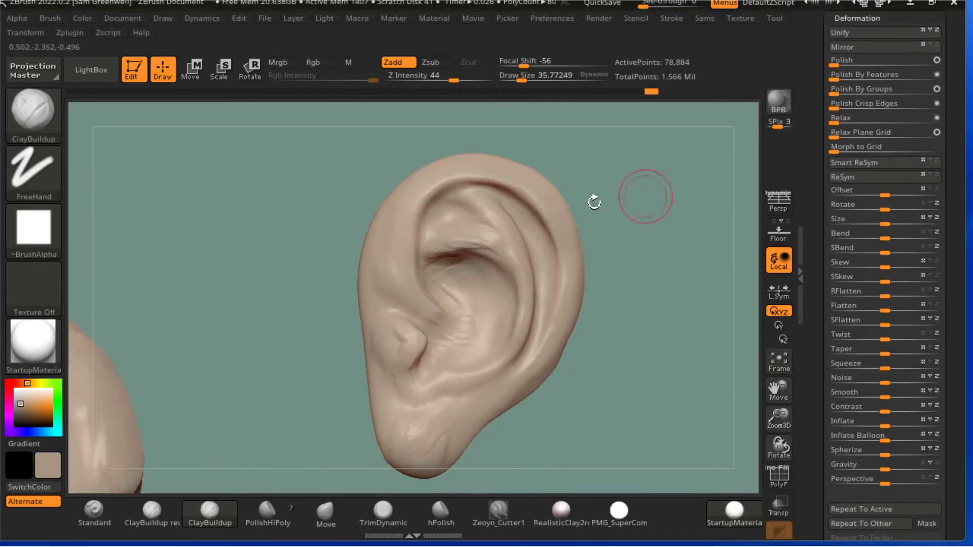
- Add volume along the front and upper outer rim of the ear with ClayBuildup at draw size about 48
{"action": "left_click_drag", "start_coordinate": [415, 211], "coordinate": [414, 261]}
{"action": "mouse_move", "coordinate": [441, 179]}
{"action": "left_mouse_down"}
{"action": "mouse_move", "coordinate": [467, 183]}
{"action": "mouse_move", "coordinate": [434, 176]}
{"action": "mouse_move", "coordinate": [456, 166]}
{"action": "left_mouse_up"}
{"action": "left_click_drag", "start_coordinate": [520, 81], "coordinate": [523, 82]}
{"action": "left_click_drag", "start_coordinate": [522, 82], "coordinate": [525, 81]}
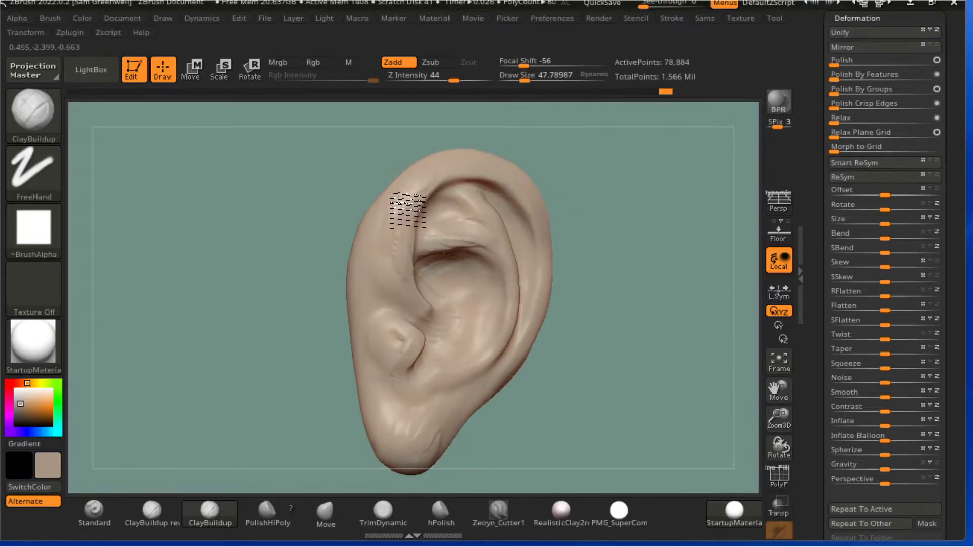
{"action": "left_click_drag", "start_coordinate": [445, 167], "coordinate": [516, 180]}
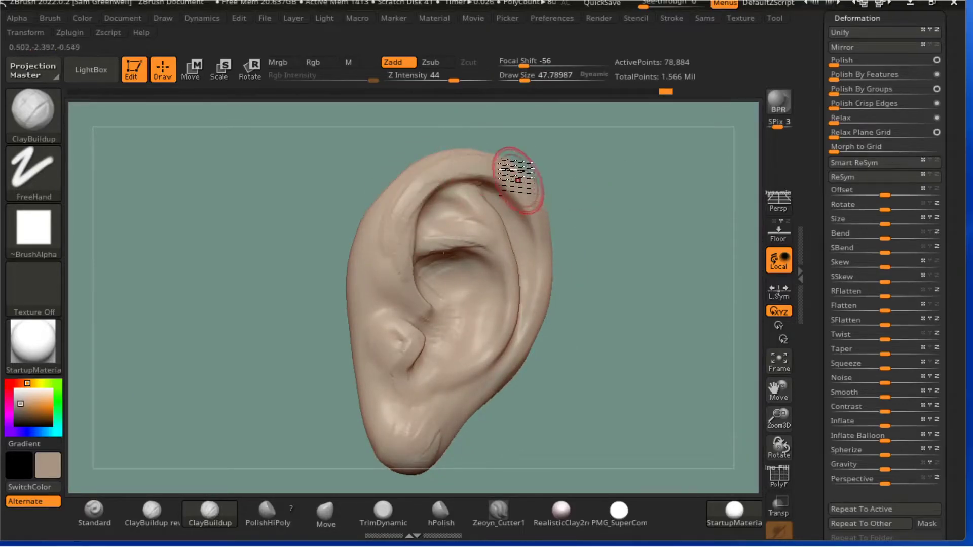
{"action": "left_click_drag", "start_coordinate": [560, 234], "coordinate": [638, 219]}
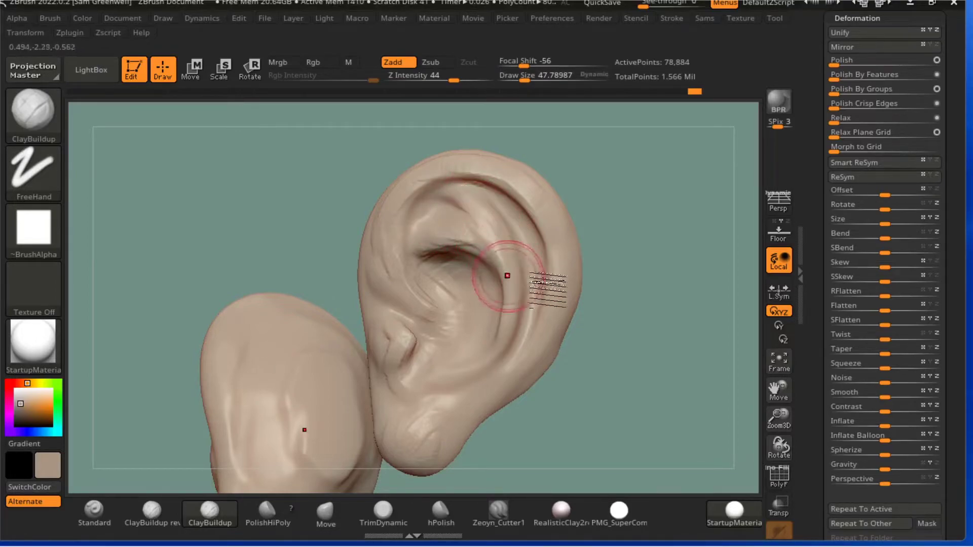
- Smooth the clay strokes on the ear's bowl, tragus and lobe, and soften the bumps on its back
{"action": "key", "text": "shift"}
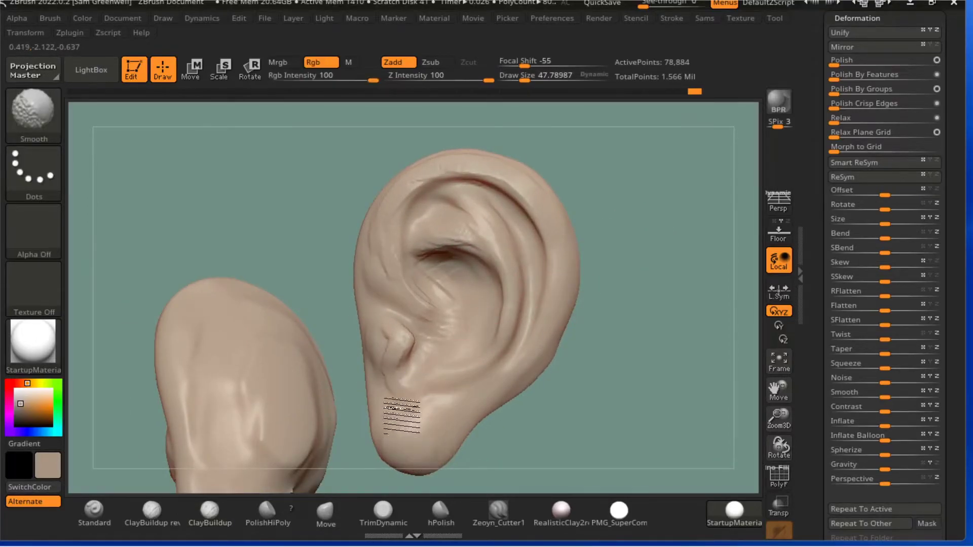
{"action": "mouse_move", "coordinate": [397, 372]}
{"action": "left_mouse_down"}
{"action": "mouse_move", "coordinate": [395, 342]}
{"action": "mouse_move", "coordinate": [383, 338]}
{"action": "mouse_move", "coordinate": [386, 383]}
{"action": "left_mouse_up"}
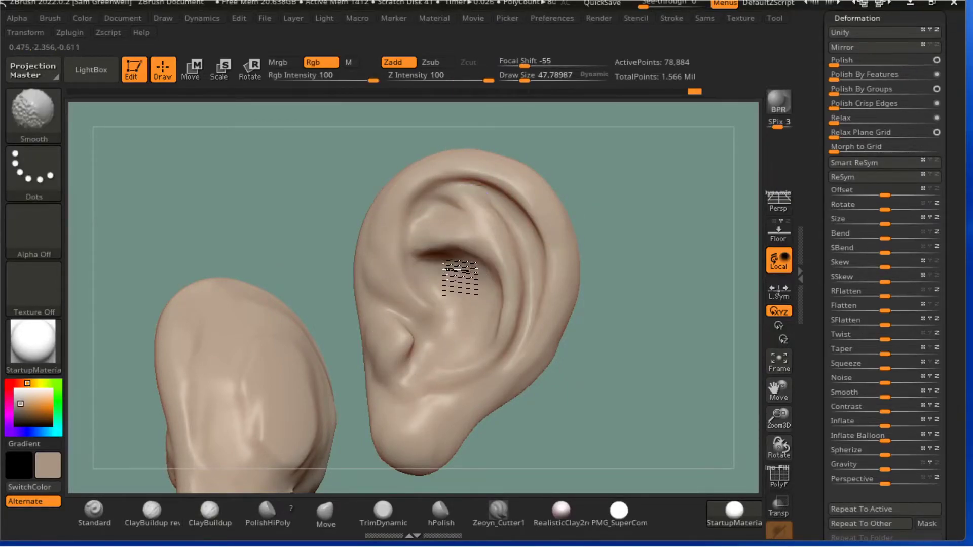
{"action": "left_click_drag", "start_coordinate": [634, 275], "coordinate": [475, 247]}
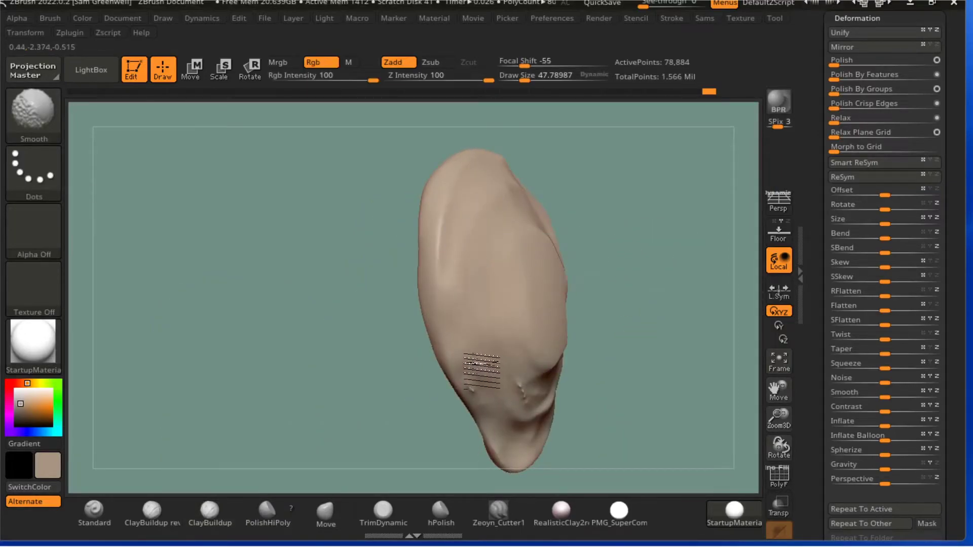
{"action": "left_click_drag", "start_coordinate": [535, 425], "coordinate": [534, 418], "text": "shift"}
{"action": "left_click_drag", "start_coordinate": [633, 218], "coordinate": [710, 223]}
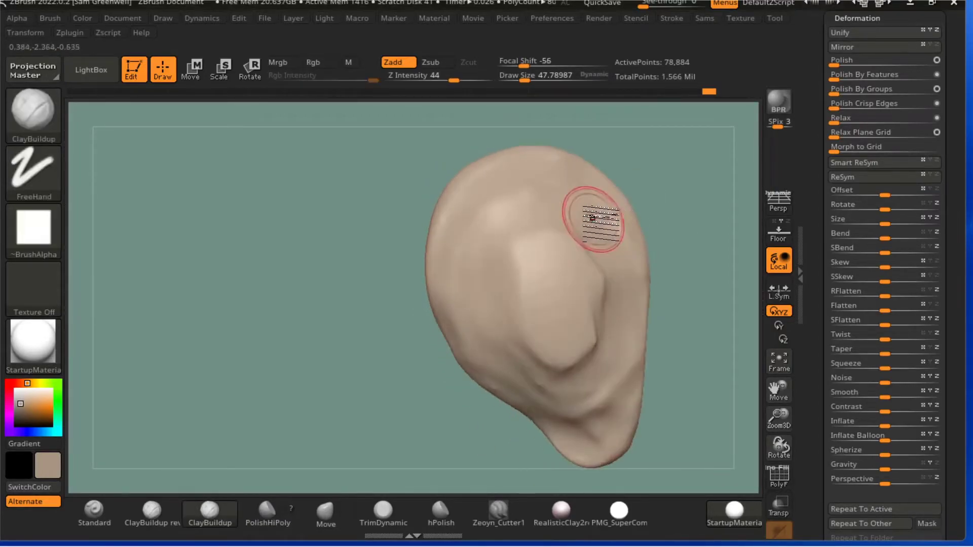
{"action": "left_click_drag", "start_coordinate": [593, 218], "coordinate": [522, 214], "text": "shift"}
- Polish the back of the ear and the earlobe with the PolishHiPoly brush at draw size about 48
{"action": "left_click", "coordinate": [269, 512]}
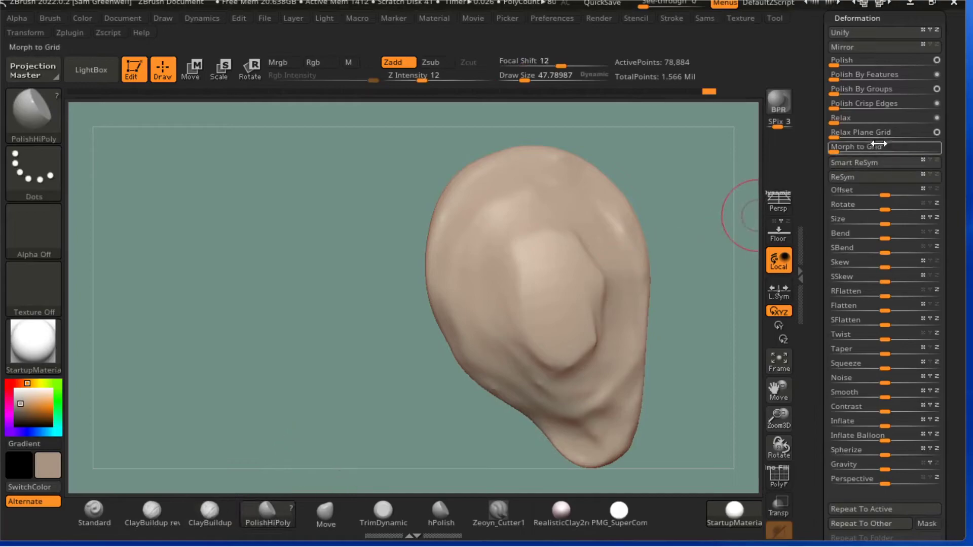
{"action": "left_click_drag", "start_coordinate": [950, 90], "coordinate": [968, 263]}
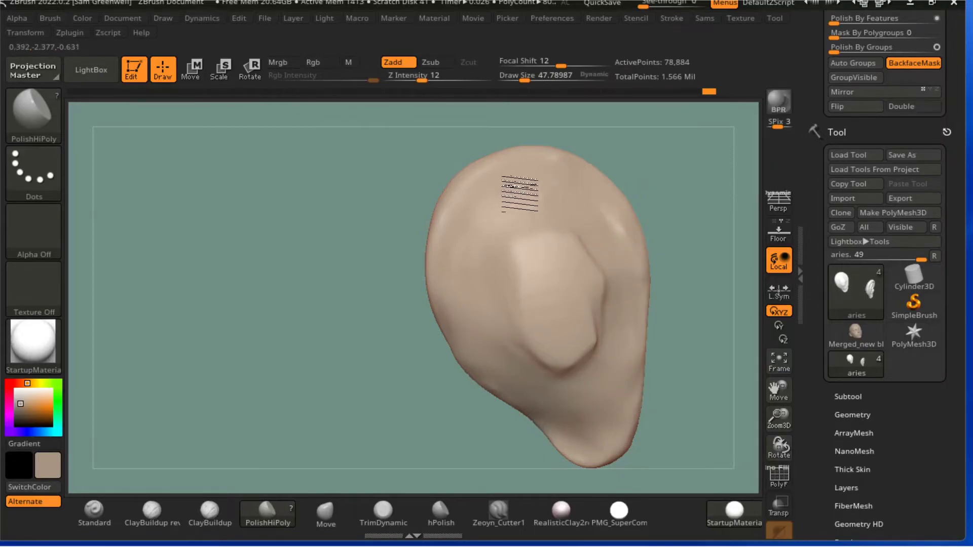
{"action": "left_click_drag", "start_coordinate": [441, 345], "coordinate": [488, 343]}
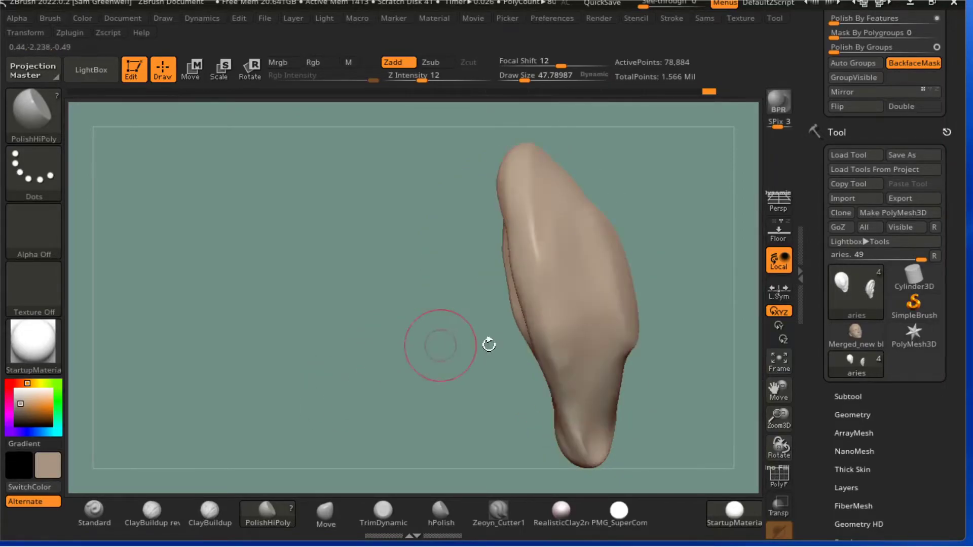
{"action": "left_click_drag", "start_coordinate": [631, 437], "coordinate": [597, 412]}
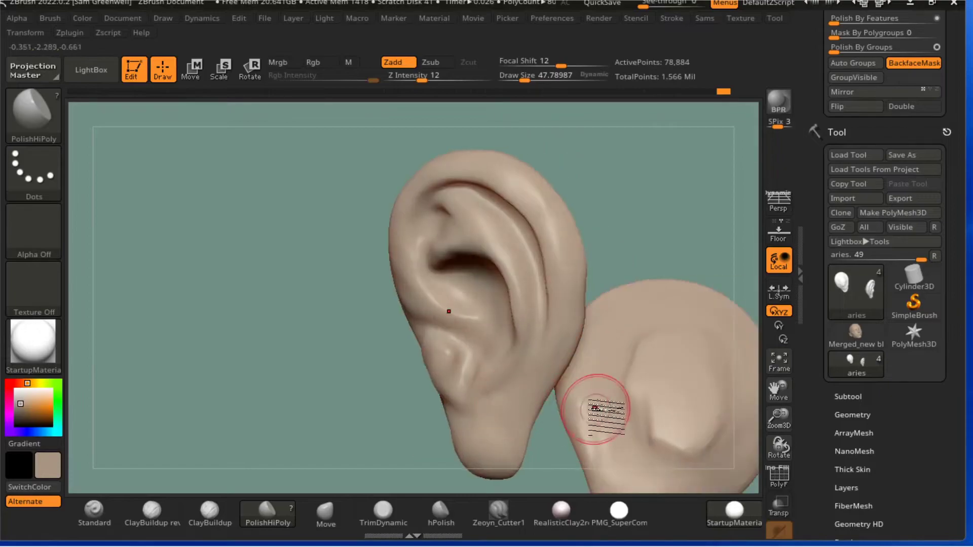
{"action": "left_click_drag", "start_coordinate": [512, 434], "coordinate": [474, 428]}
{"action": "mouse_move", "coordinate": [299, 363]}
{"action": "left_mouse_down"}
{"action": "mouse_move", "coordinate": [660, 288]}
{"action": "mouse_move", "coordinate": [630, 272]}
{"action": "left_mouse_up"}
{"action": "right_click_drag", "start_coordinate": [629, 272], "coordinate": [641, 256]}
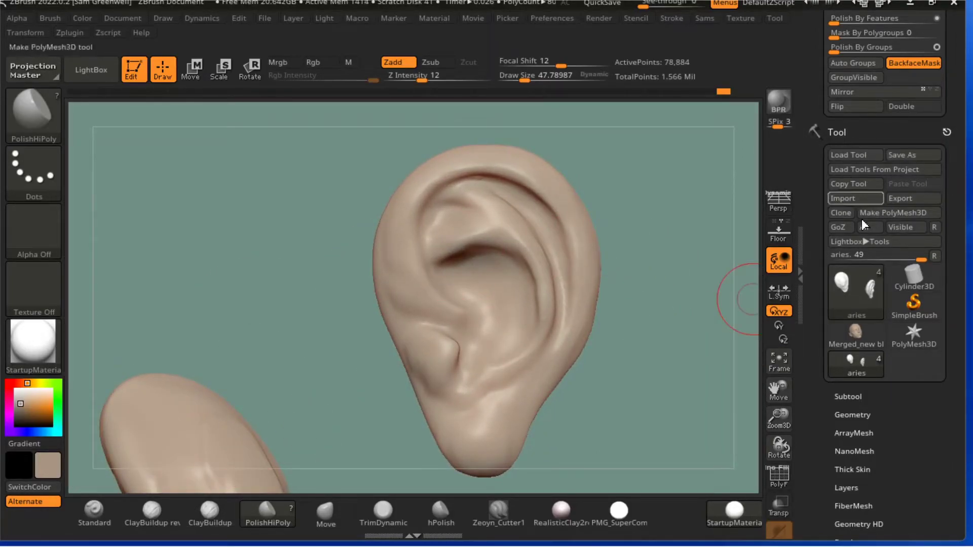
- Show the hidden head subtools together with the ears and frame the whole head
{"action": "left_click", "coordinate": [851, 396]}
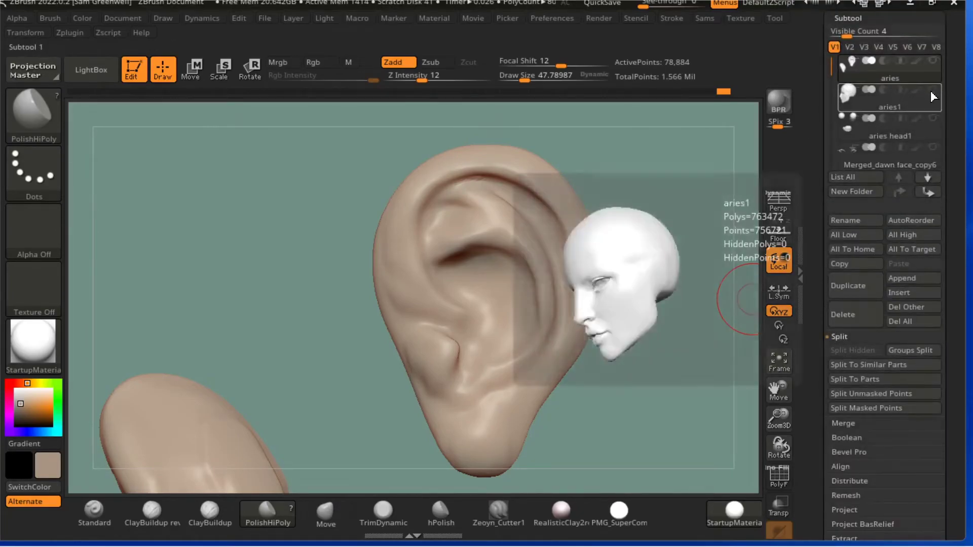
{"action": "left_click", "coordinate": [931, 91]}
{"action": "left_click", "coordinate": [932, 89], "text": "shift"}
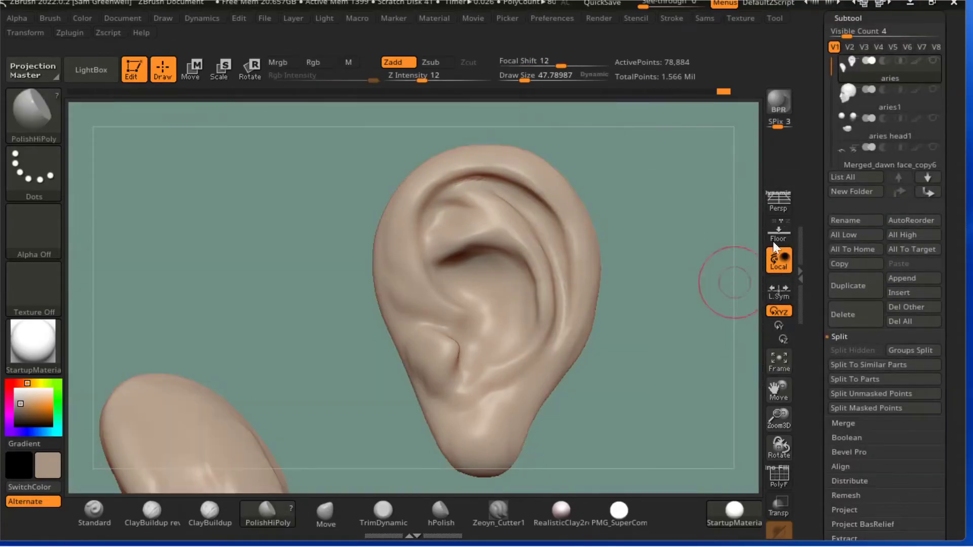
{"action": "left_click", "coordinate": [932, 90]}
{"action": "left_click", "coordinate": [787, 354]}
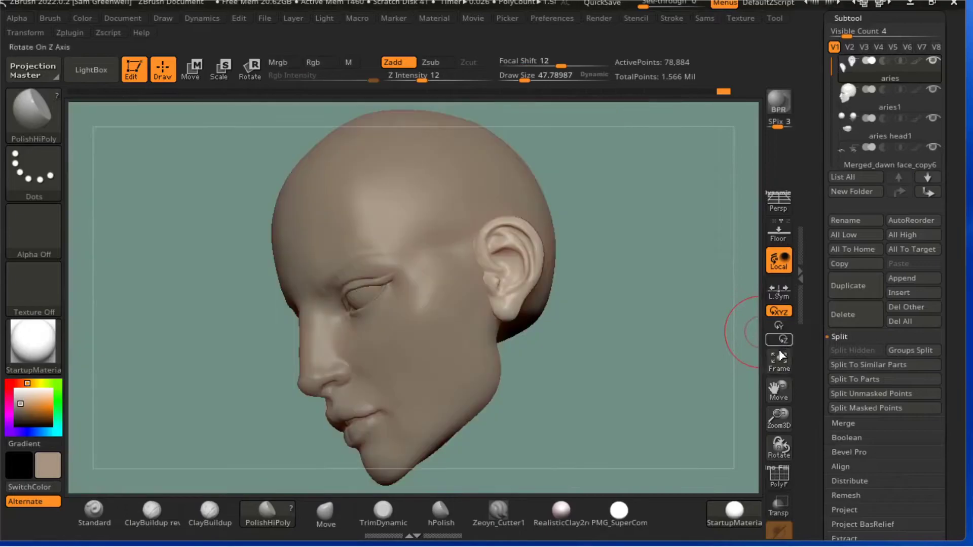
- Reshape the ear's upper rim and front edge against the head with the Move brush at draw size about 58
{"action": "left_click_drag", "start_coordinate": [674, 375], "coordinate": [623, 374]}
{"action": "left_click_drag", "start_coordinate": [770, 425], "coordinate": [771, 456]}
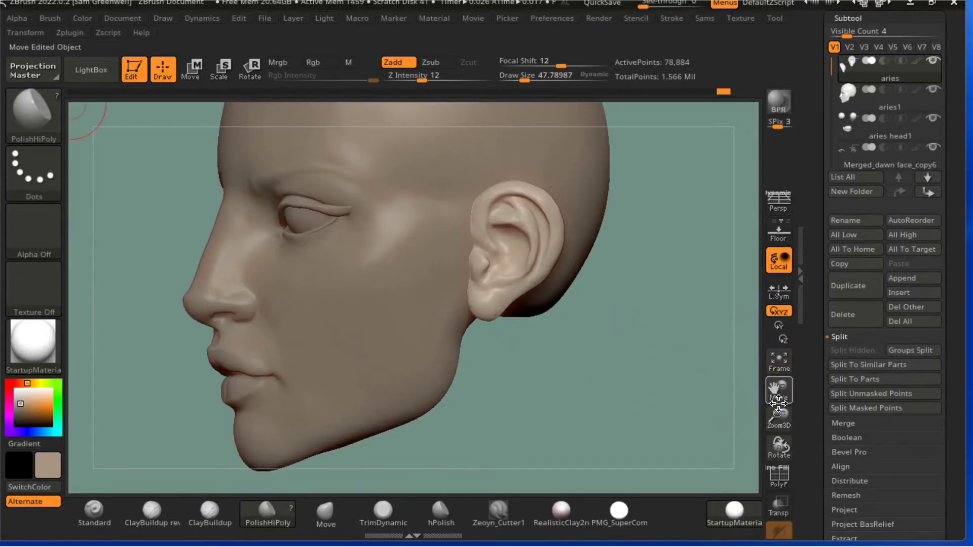
{"action": "left_click_drag", "start_coordinate": [777, 394], "coordinate": [728, 438]}
{"action": "left_click_drag", "start_coordinate": [528, 79], "coordinate": [522, 79]}
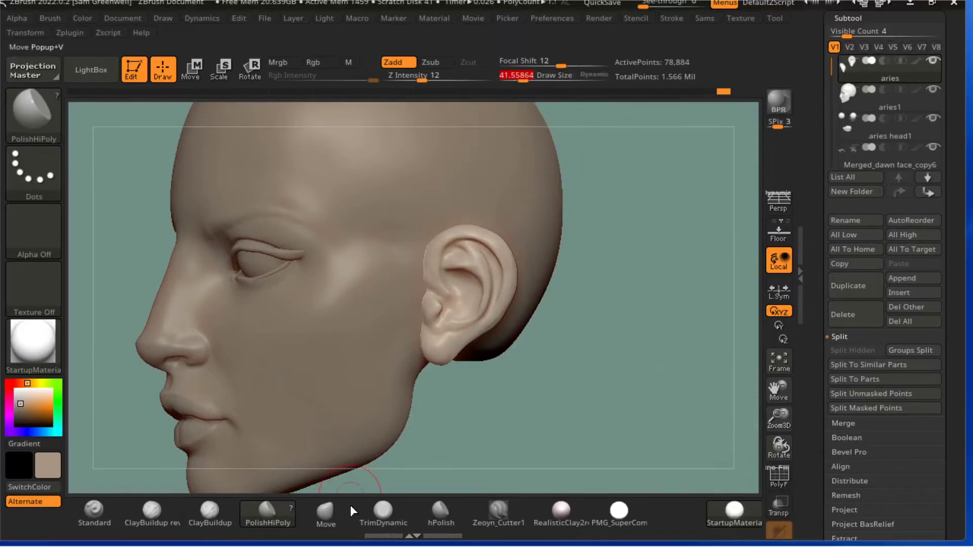
{"action": "left_click", "coordinate": [326, 510]}
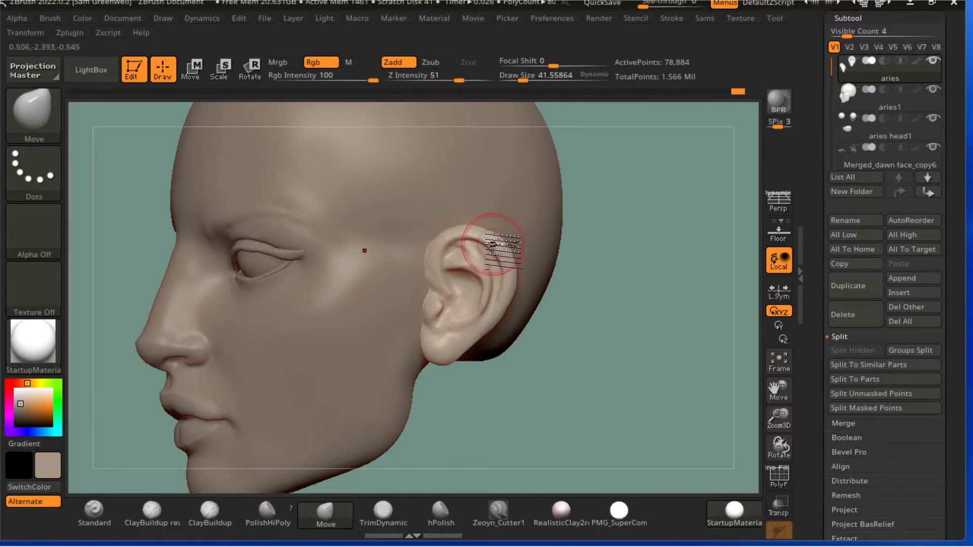
{"action": "left_click_drag", "start_coordinate": [523, 80], "coordinate": [527, 81]}
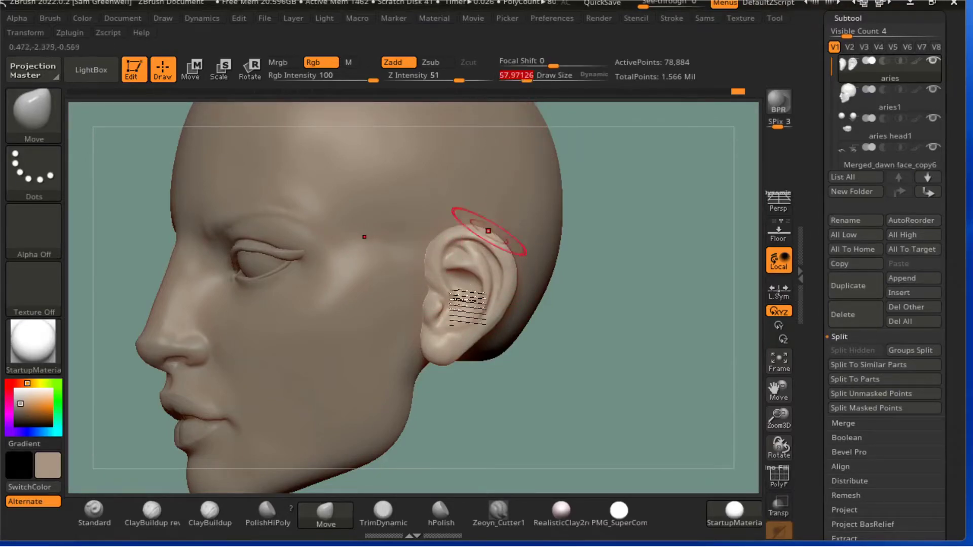
{"action": "left_click_drag", "start_coordinate": [429, 315], "coordinate": [436, 317]}
{"action": "left_click_drag", "start_coordinate": [774, 421], "coordinate": [775, 390]}
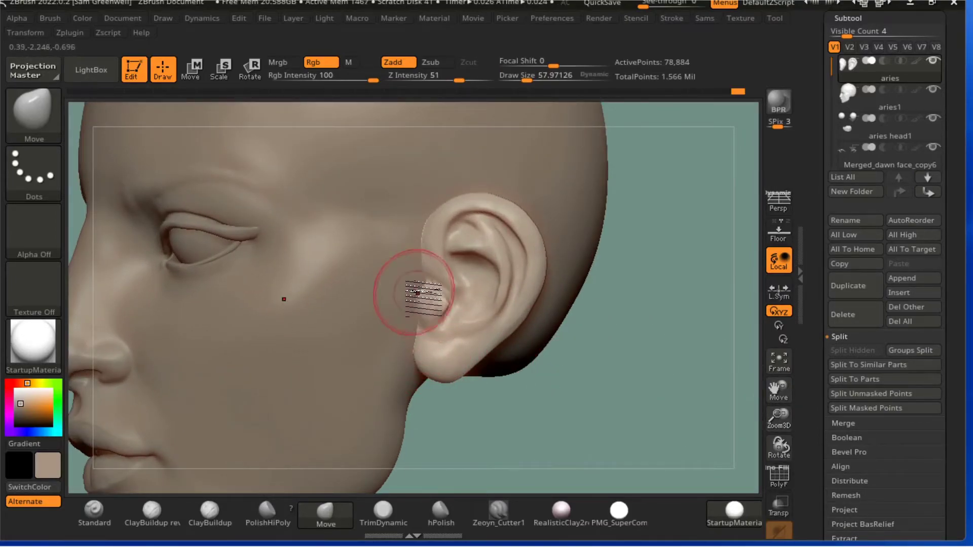
- Refine the tragus, front edge and upper inner fold with the Move brush, using draw sizes about 30 and 58
{"action": "left_click", "coordinate": [519, 79]}
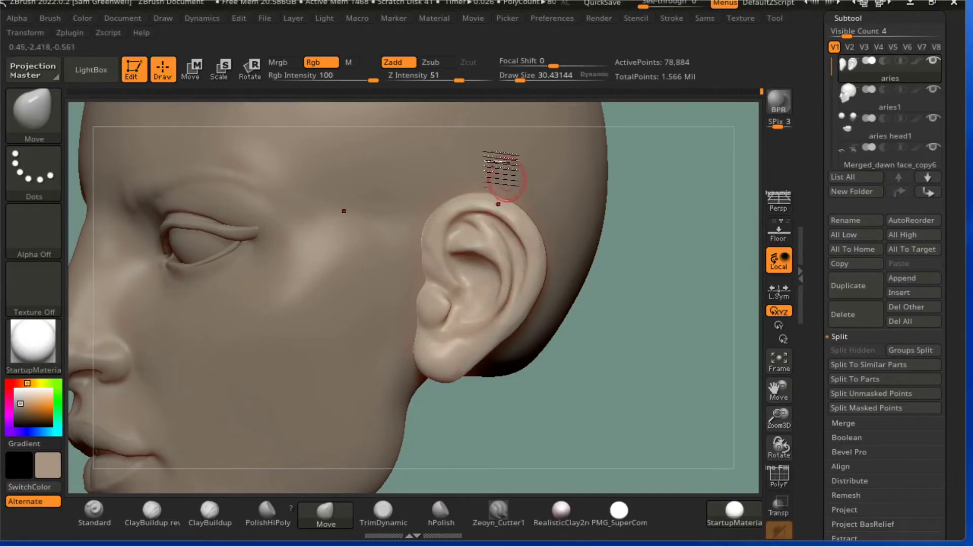
{"action": "left_click", "coordinate": [526, 79]}
{"action": "left_click_drag", "start_coordinate": [657, 207], "coordinate": [615, 210]}
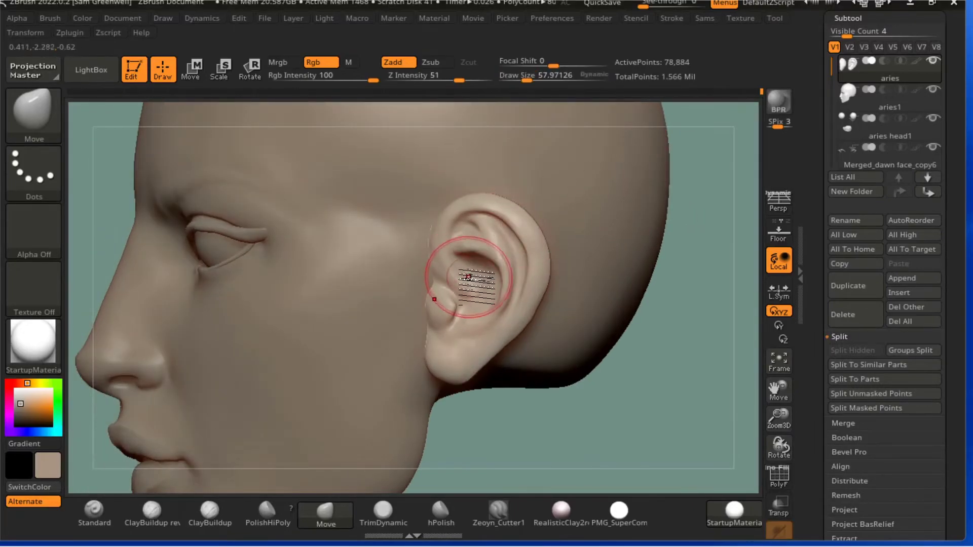
{"action": "left_click_drag", "start_coordinate": [610, 348], "coordinate": [660, 356]}
{"action": "left_click_drag", "start_coordinate": [428, 320], "coordinate": [421, 323]}
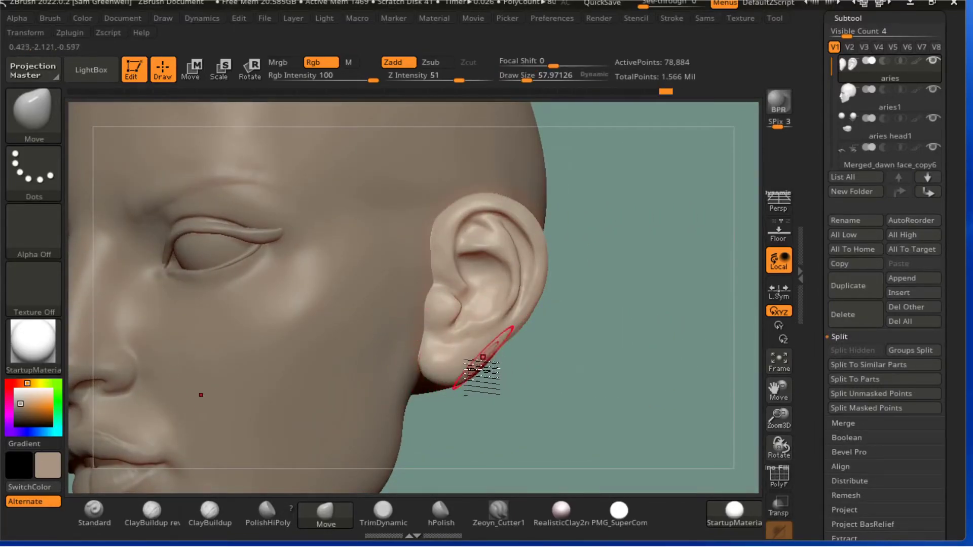
{"action": "left_click_drag", "start_coordinate": [459, 236], "coordinate": [450, 265]}
- Polish the back of the ear down to the lobe with PolishHiPoly at draw size about 39
{"action": "left_click_drag", "start_coordinate": [630, 250], "coordinate": [330, 421]}
{"action": "left_click", "coordinate": [267, 508]}
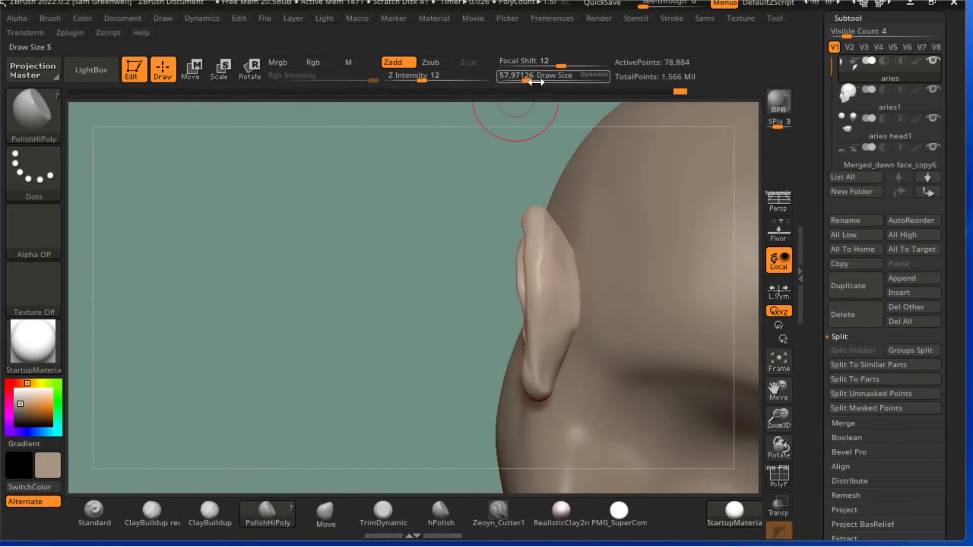
{"action": "left_click_drag", "start_coordinate": [545, 347], "coordinate": [543, 380]}
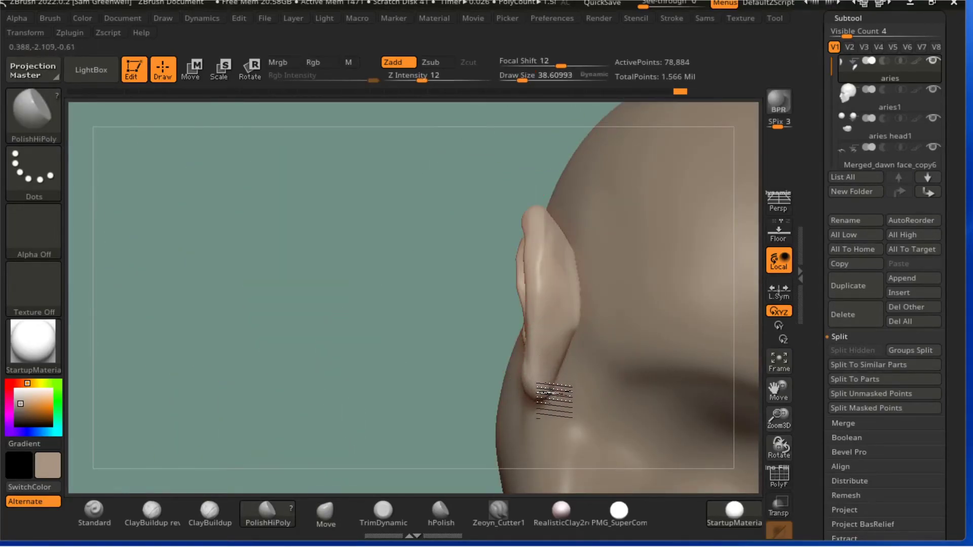
{"action": "left_click_drag", "start_coordinate": [404, 357], "coordinate": [486, 370]}
{"action": "left_click_drag", "start_coordinate": [662, 366], "coordinate": [692, 356], "text": "shift"}
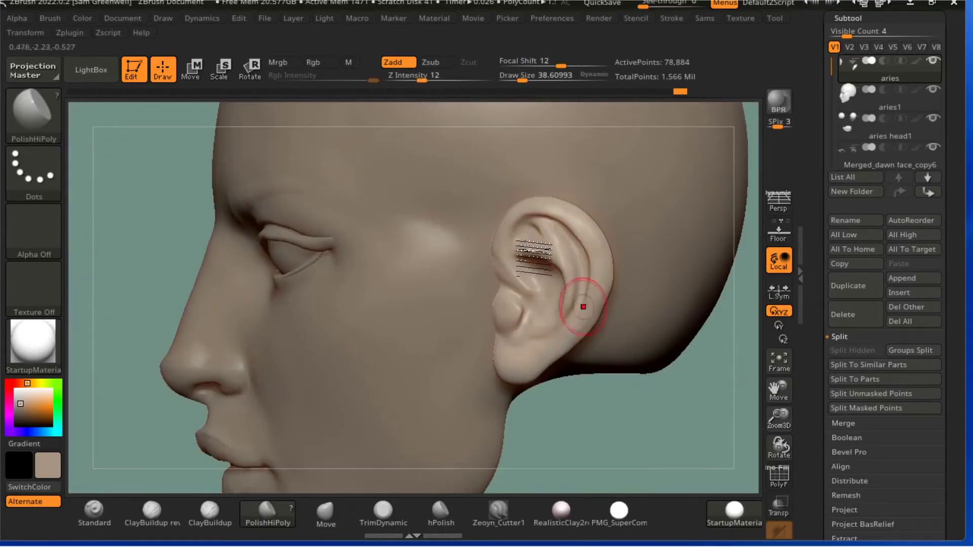
- Adjust the overall ear shape and the earlobe with the Move brush at draw size about 104
{"action": "left_click", "coordinate": [326, 512]}
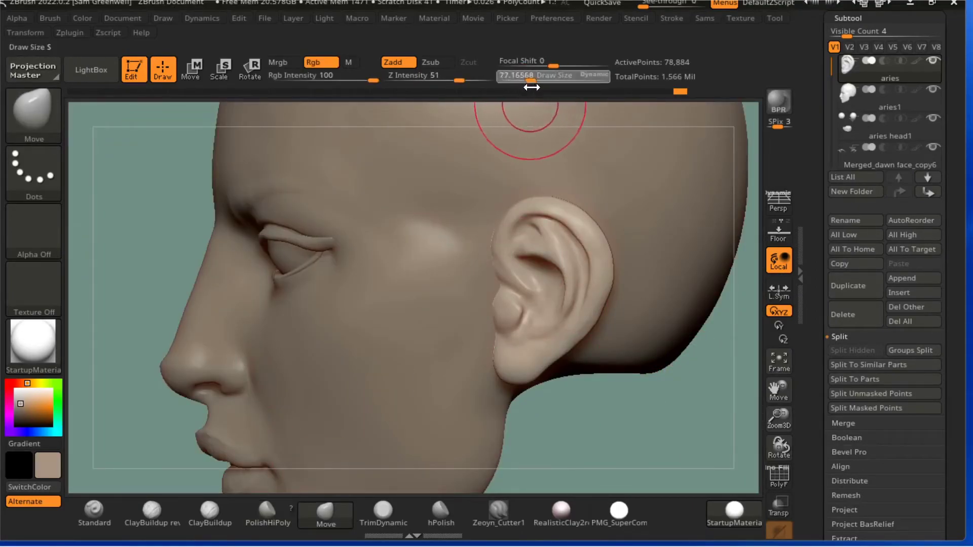
{"action": "left_click_drag", "start_coordinate": [532, 88], "coordinate": [536, 87]}
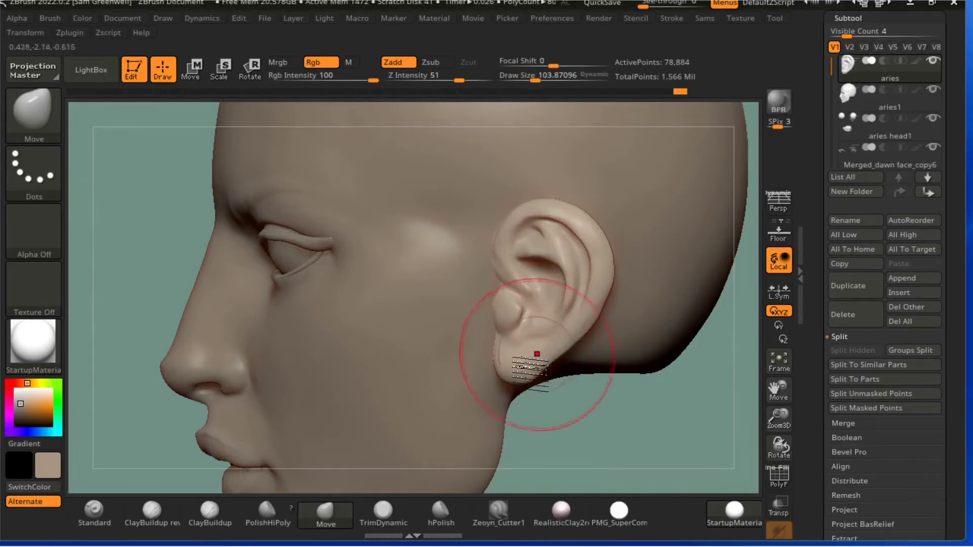
{"action": "left_click_drag", "start_coordinate": [537, 354], "coordinate": [523, 357]}
{"action": "left_click_drag", "start_coordinate": [582, 431], "coordinate": [597, 421]}
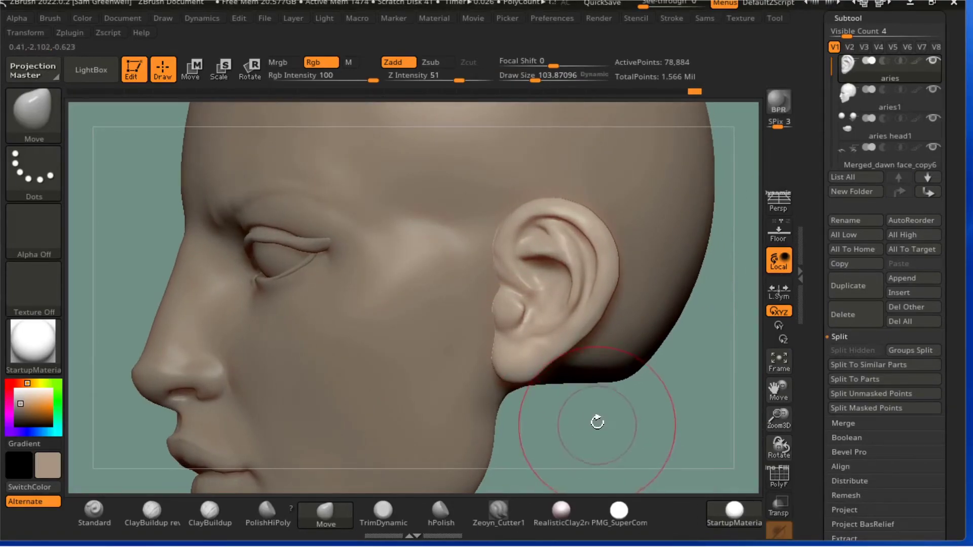
- Fill the area between the tragus and the earlobe with ClayBuildup at draw size about 30 and smooth it
{"action": "left_click", "coordinate": [197, 515]}
{"action": "left_click_drag", "start_coordinate": [537, 76], "coordinate": [520, 79]}
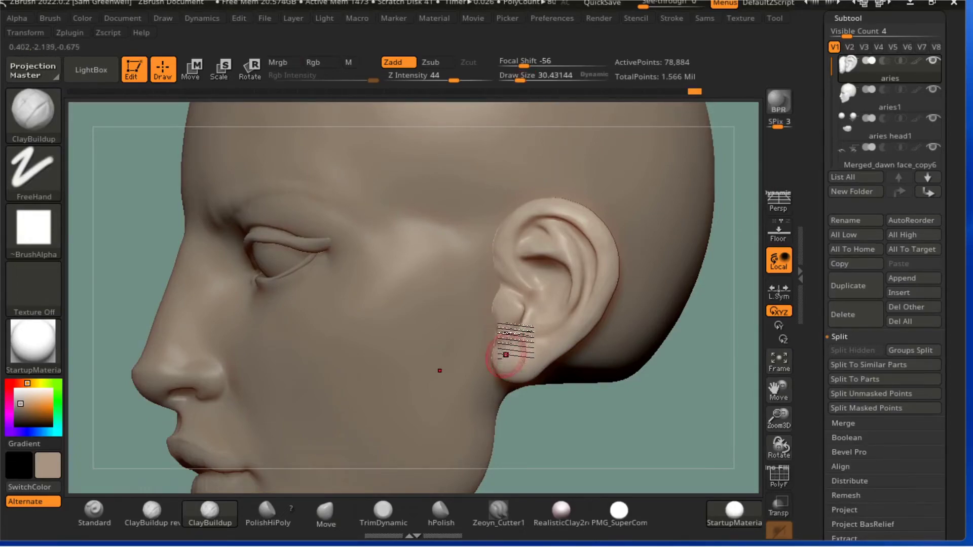
{"action": "left_click_drag", "start_coordinate": [515, 341], "coordinate": [519, 344]}
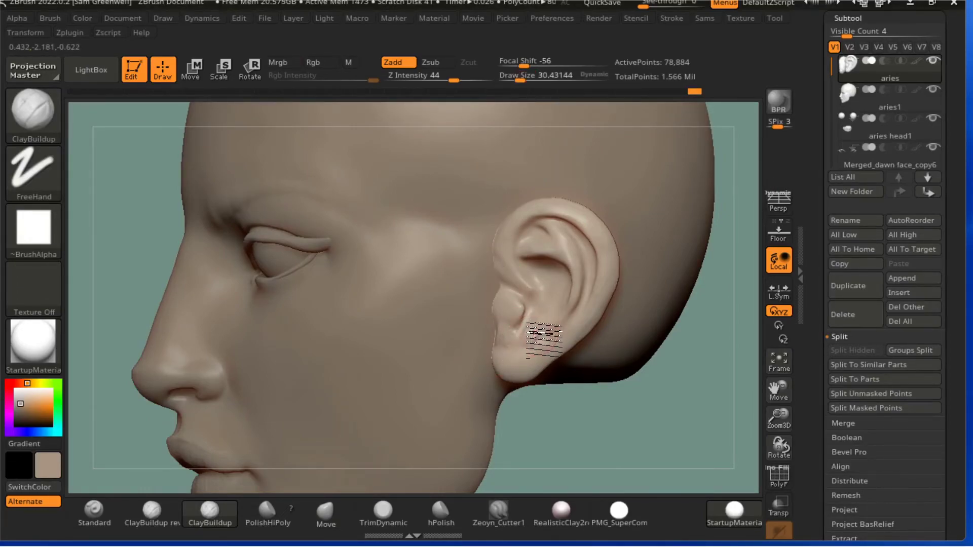
{"action": "key", "text": "shift"}
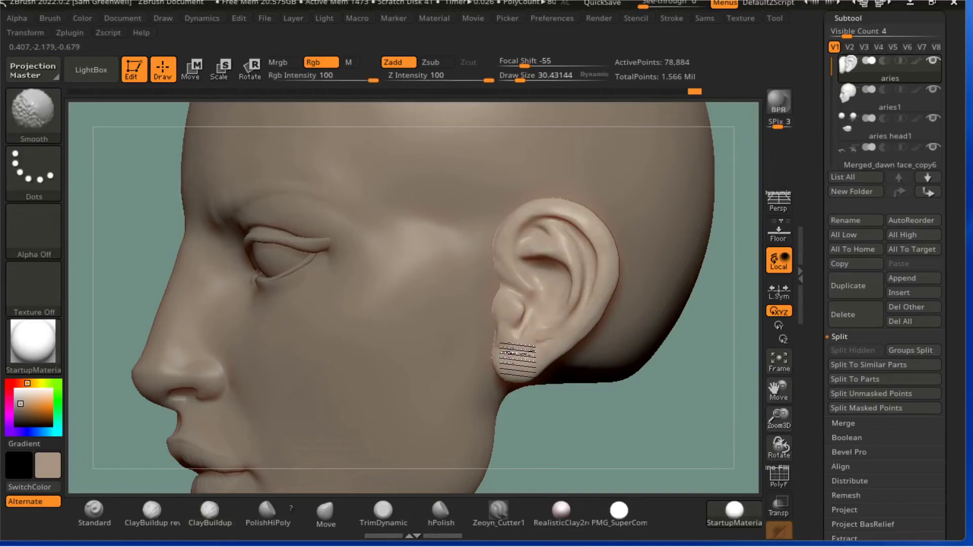
- Adjust the ear's upper rear rim in side view with the Move brush at draw size about 51
{"action": "left_click_drag", "start_coordinate": [553, 435], "coordinate": [643, 433]}
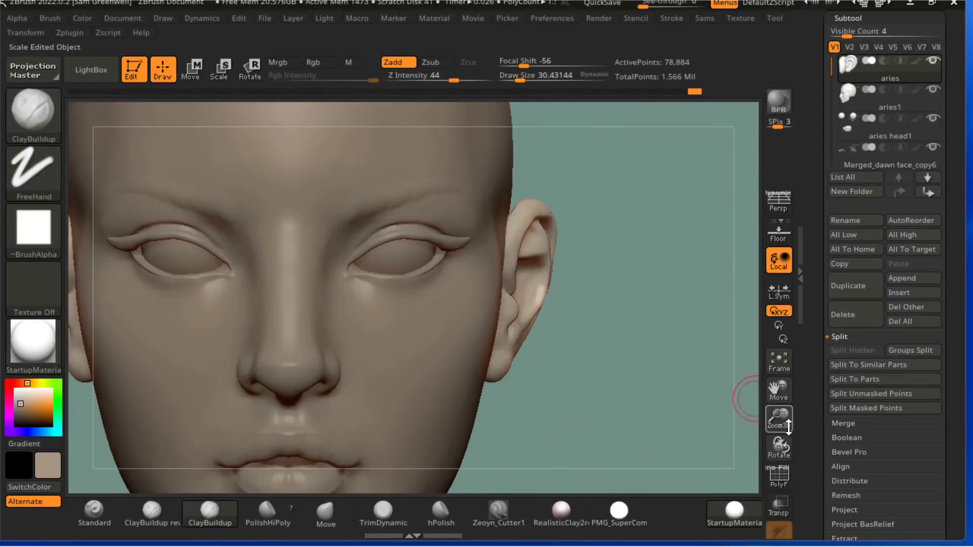
{"action": "left_click_drag", "start_coordinate": [787, 428], "coordinate": [749, 387]}
{"action": "left_click_drag", "start_coordinate": [679, 386], "coordinate": [606, 391]}
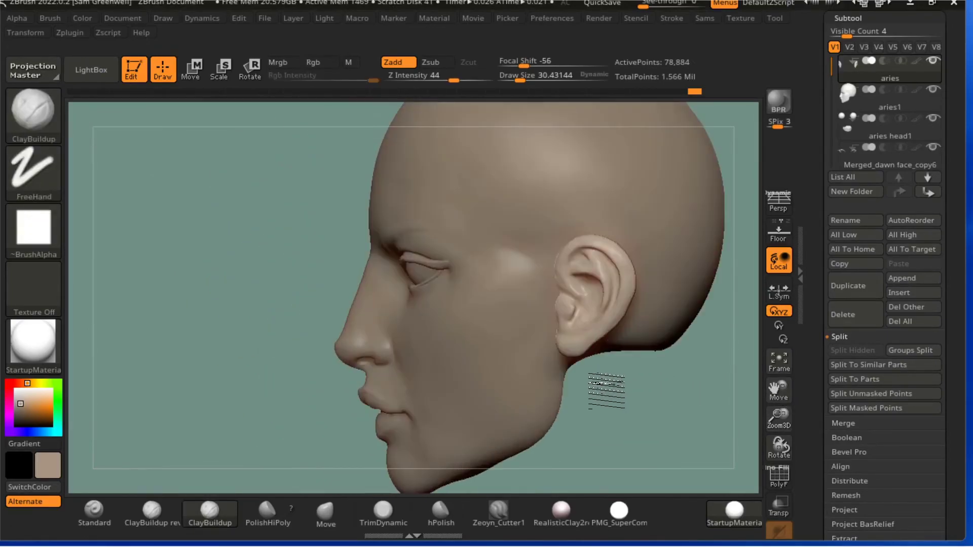
{"action": "left_click", "coordinate": [327, 511]}
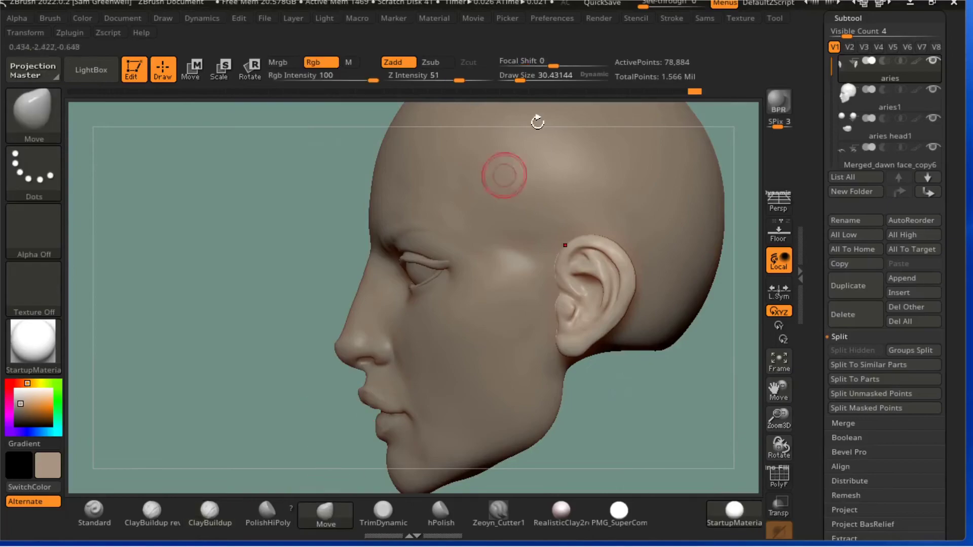
{"action": "left_click_drag", "start_coordinate": [513, 76], "coordinate": [523, 76]}
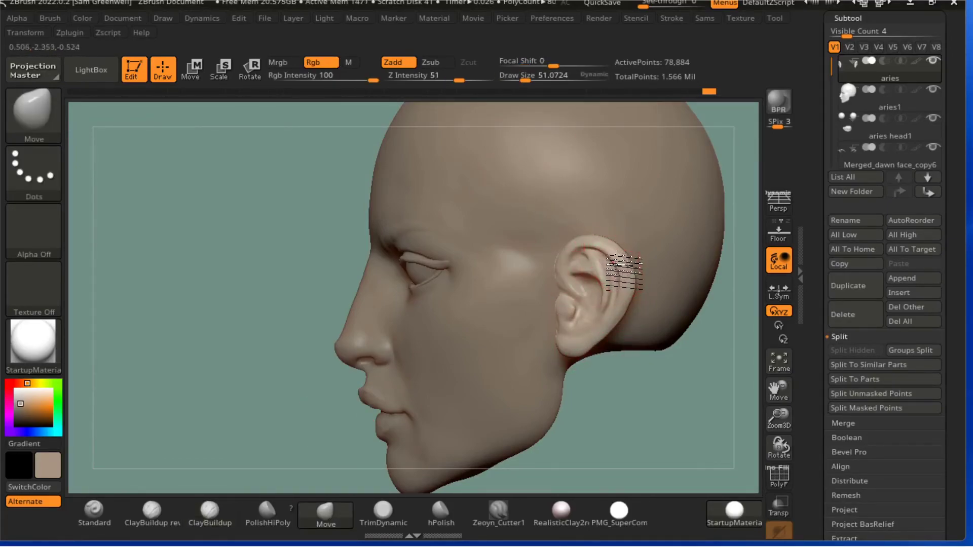
- Refine the ears' outer rim in front view with the Move brush at draw size about 36
{"action": "mouse_move", "coordinate": [627, 380]}
{"action": "left_mouse_down"}
{"action": "mouse_move", "coordinate": [663, 398]}
{"action": "mouse_move", "coordinate": [636, 397]}
{"action": "left_mouse_up"}
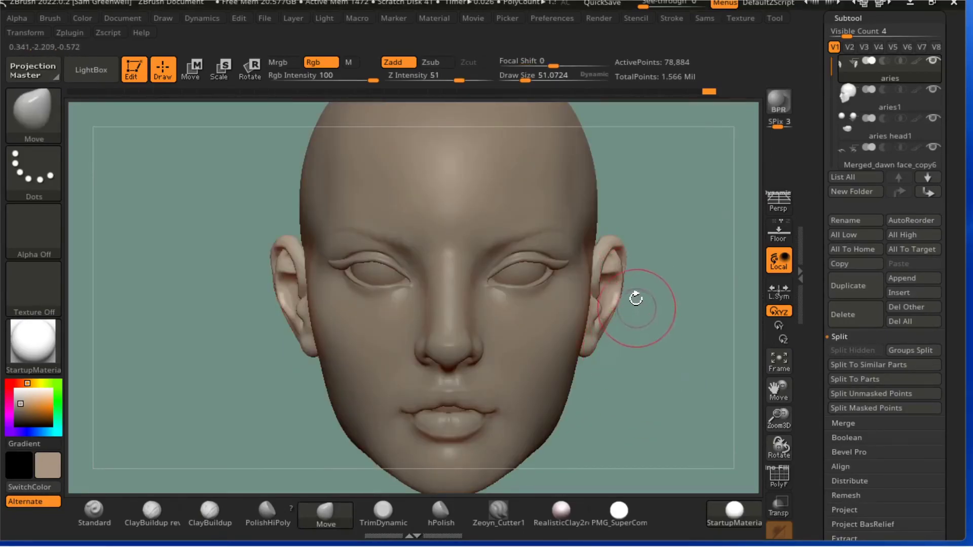
{"action": "left_click_drag", "start_coordinate": [520, 81], "coordinate": [522, 83]}
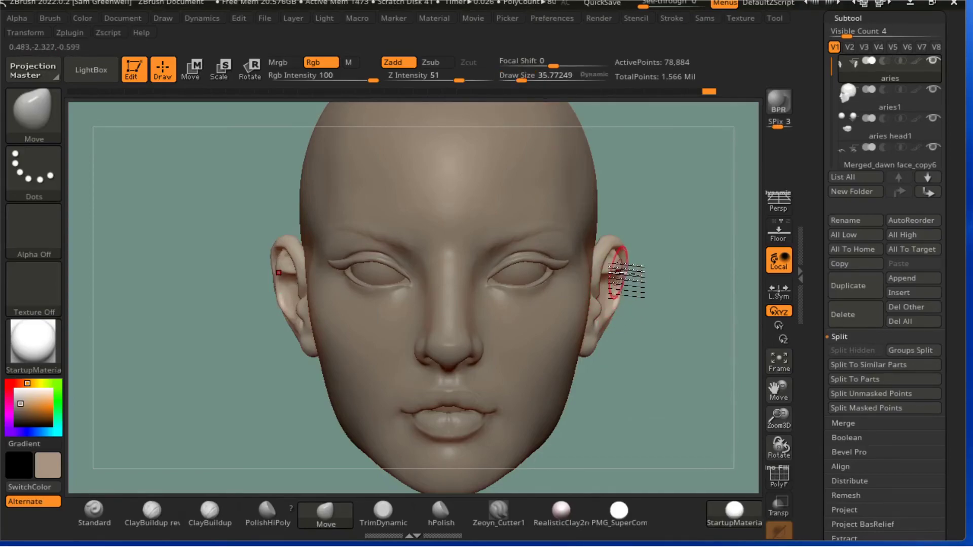
{"action": "left_click_drag", "start_coordinate": [683, 281], "coordinate": [659, 279]}
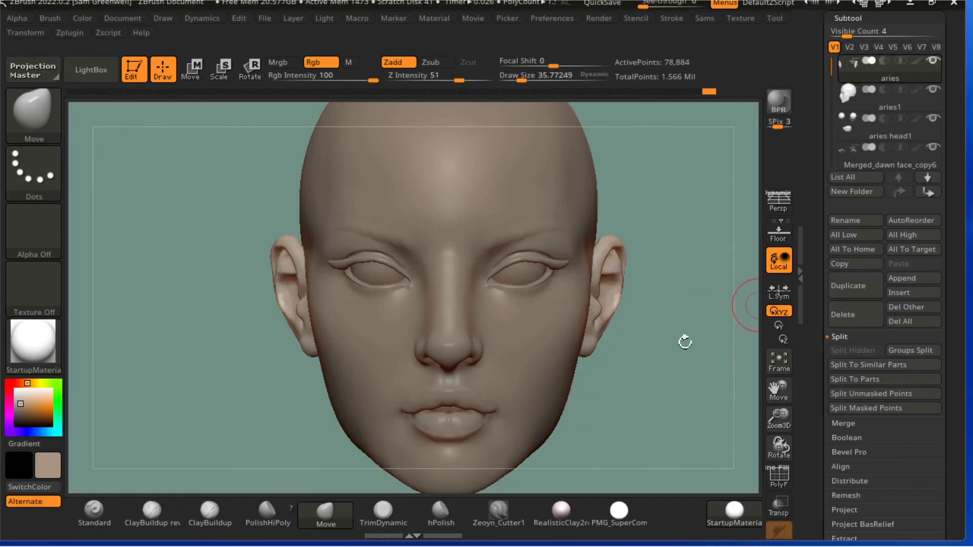